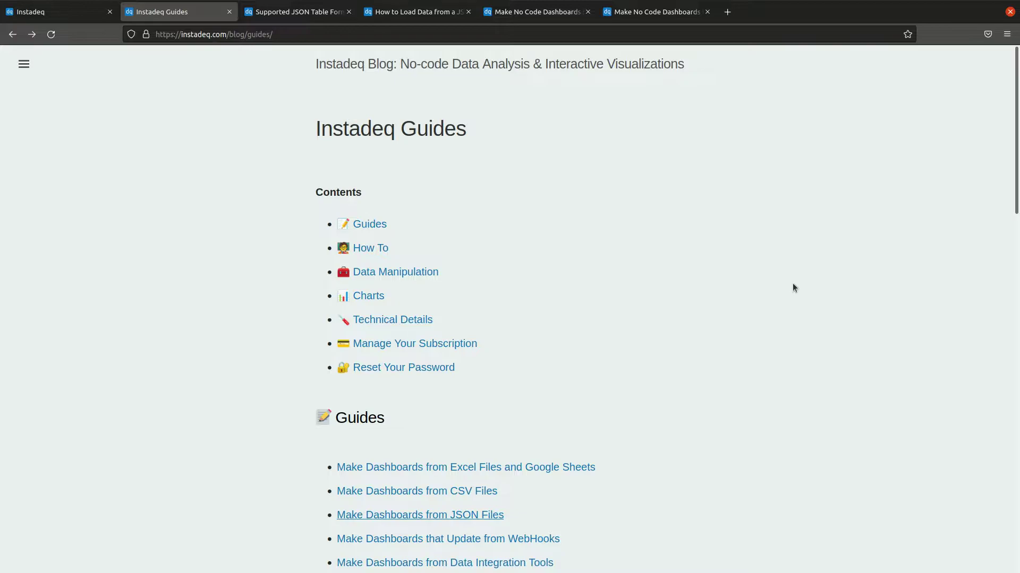
- Examine the Instadeq Guides page from its contents list down to the Technical Details section
scroll(792, 284, "up", 1)
scroll(842, 266, "down", 2)
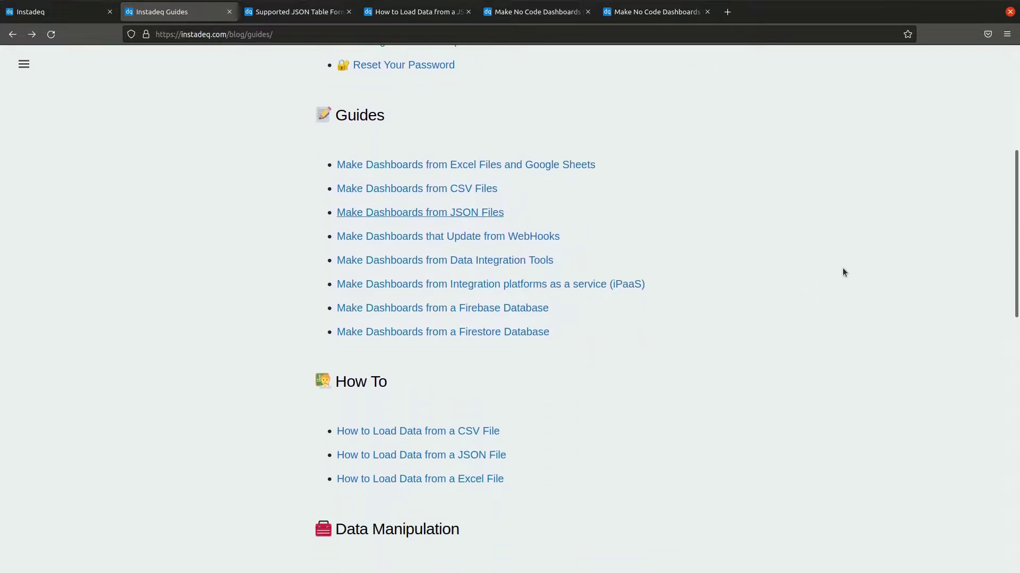
scroll(730, 235, "down", 3)
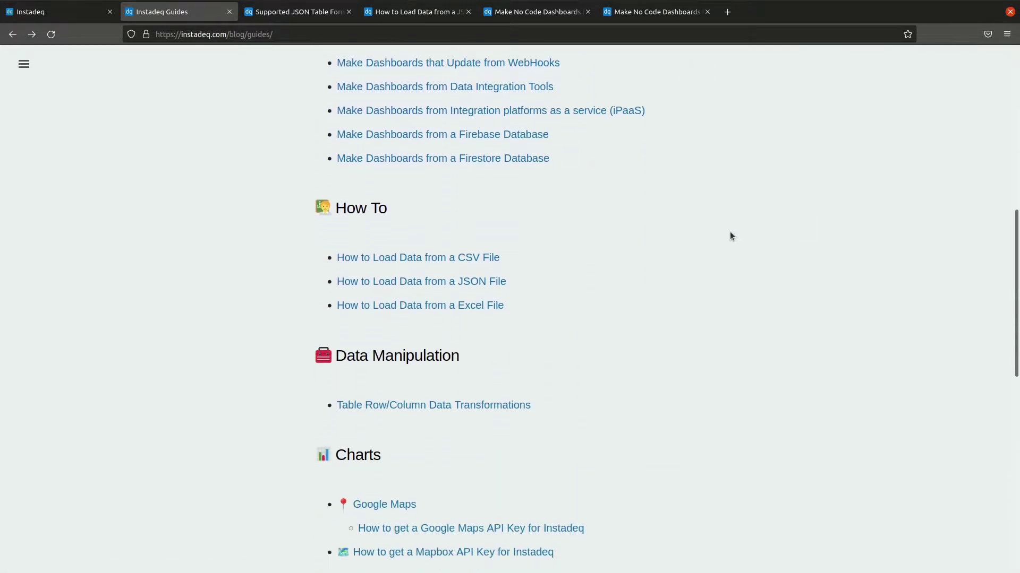
scroll(774, 281, "down", 4)
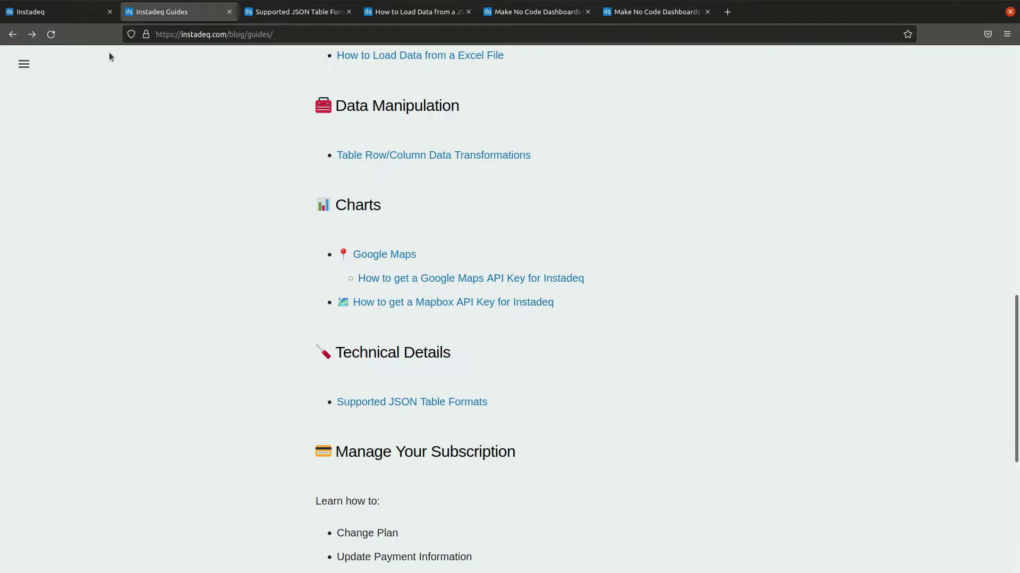
- Start an Instadeq trial session without logging in, and show the example list in a new card slot above the welcome note
left_click(77, 13)
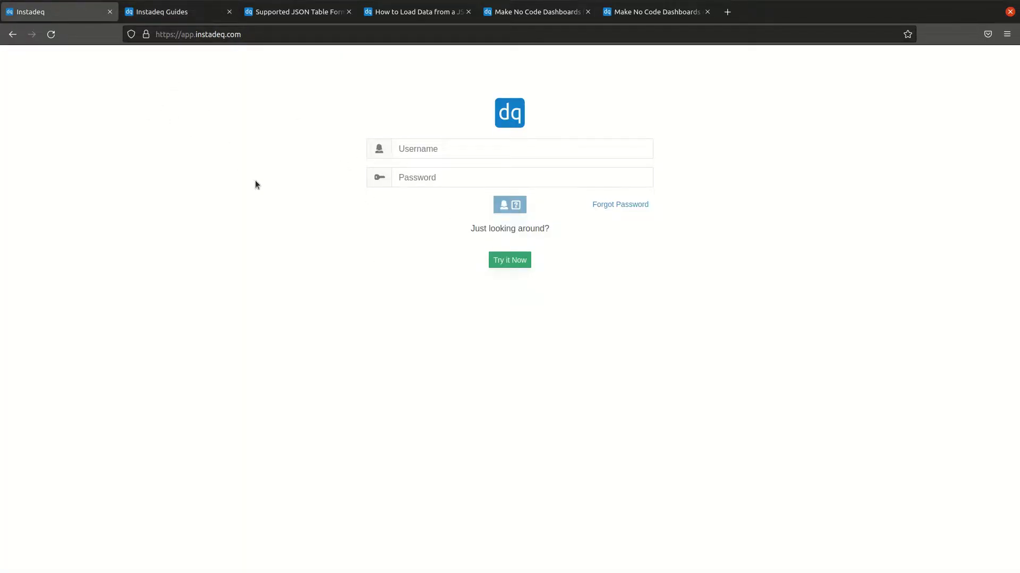
left_click(505, 262)
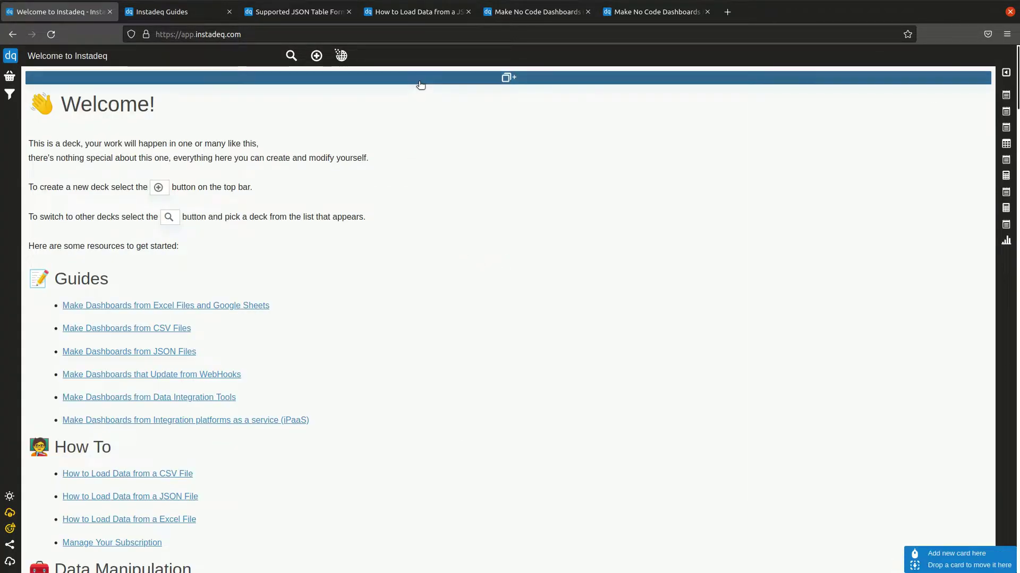
left_click(419, 80)
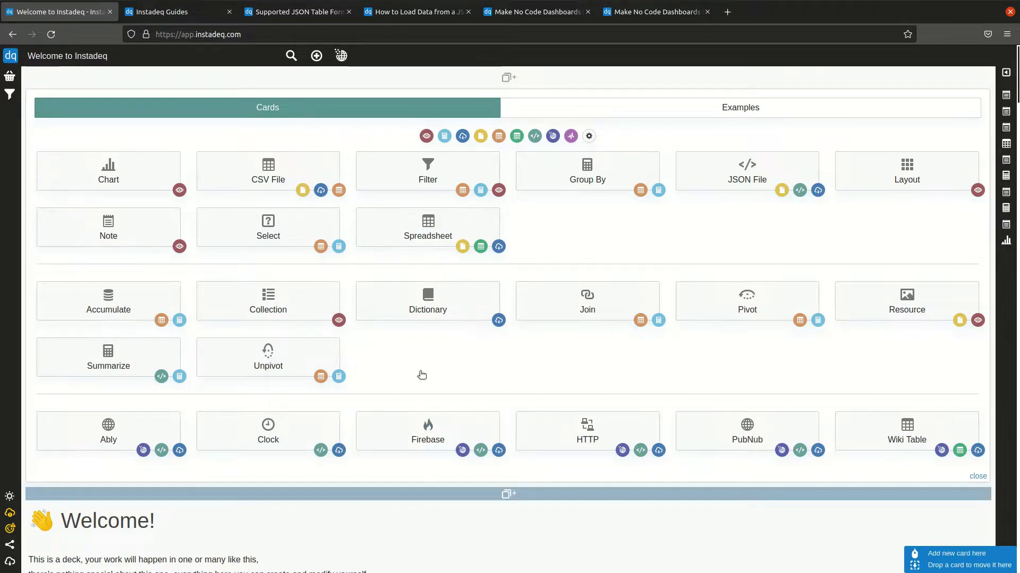
left_click(583, 114)
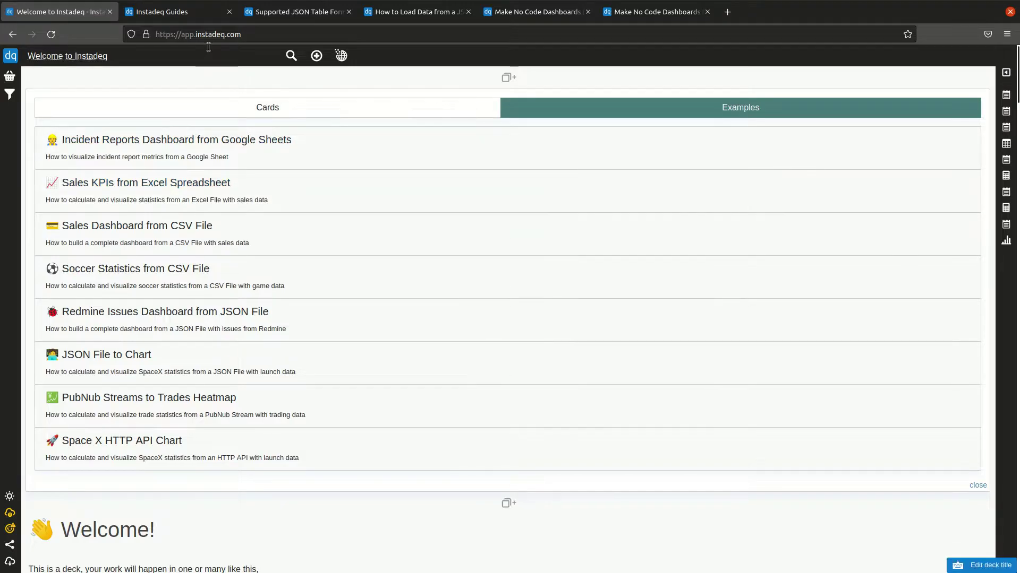
- Read the Array of Objects and Object with Column and Row Keys sections of the Supported JSON Table Formats guide
left_click(260, 22)
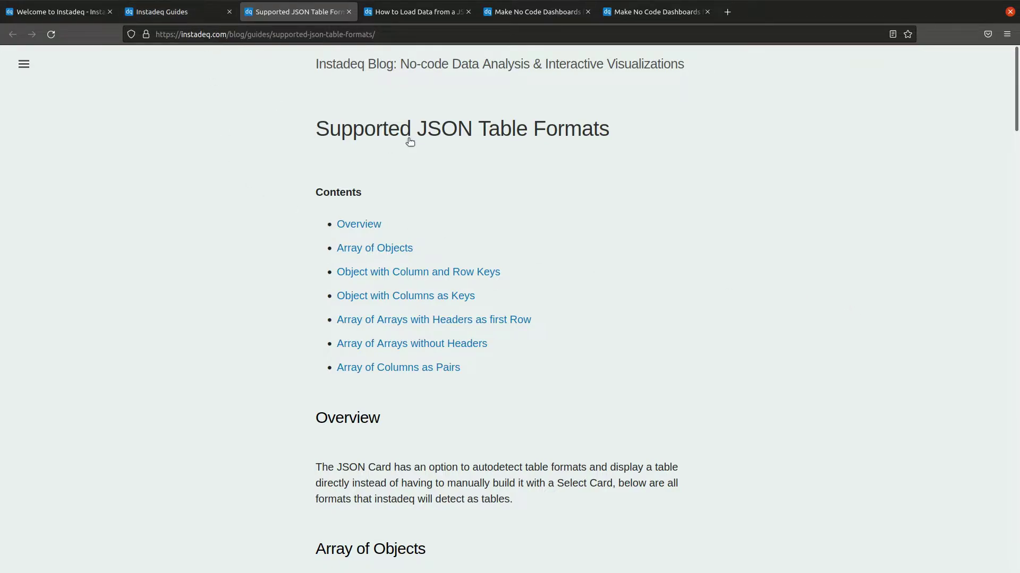
scroll(792, 251, "down", 10)
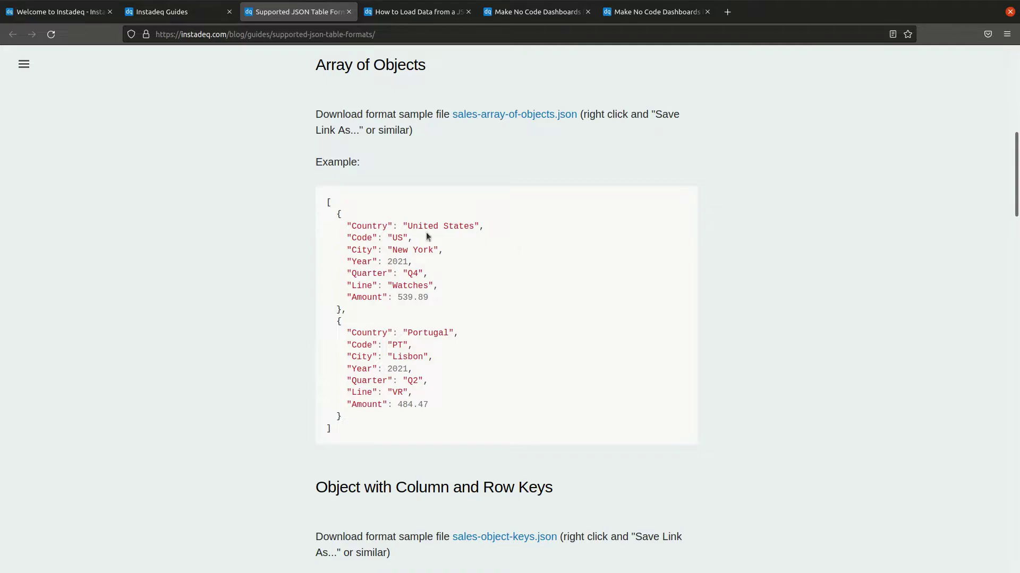
left_click_drag(326, 201, 330, 203)
left_click(345, 398)
scroll(891, 307, "down", 7)
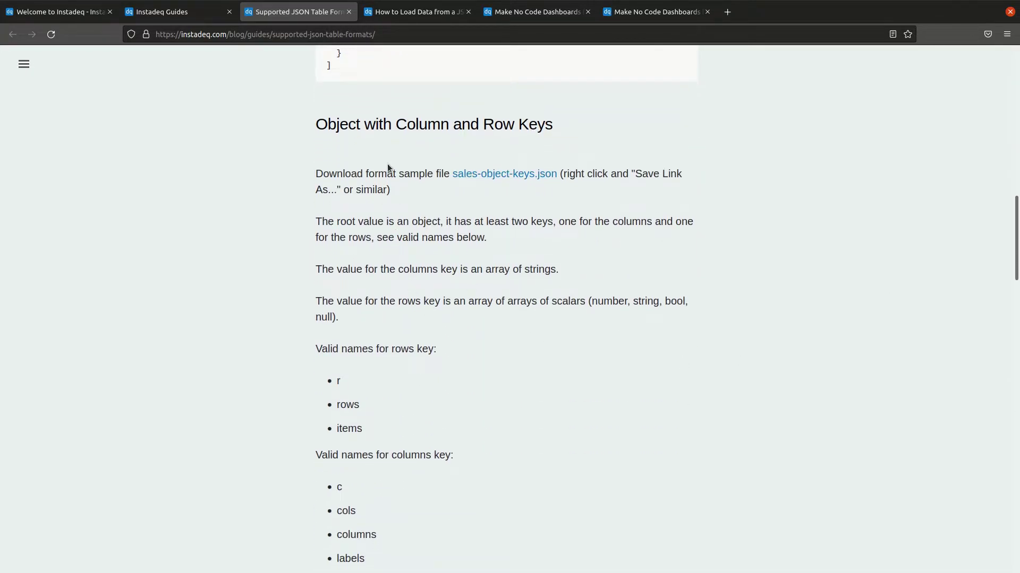
scroll(811, 265, "down", 5)
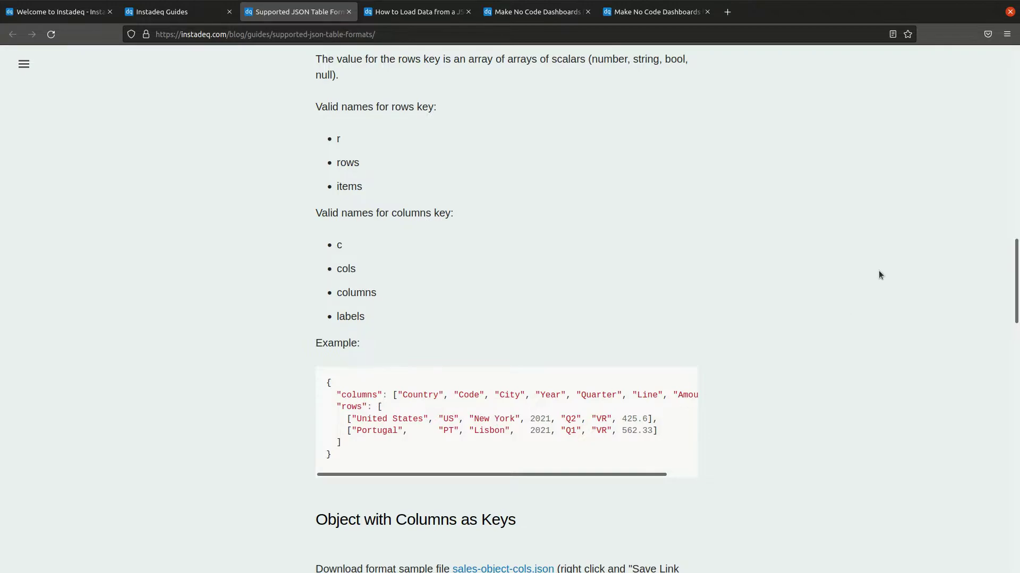
- Read the Object with Columns as Keys and Array of Arrays with Headers as first Row sections of the guide
scroll(878, 274, "down", 8)
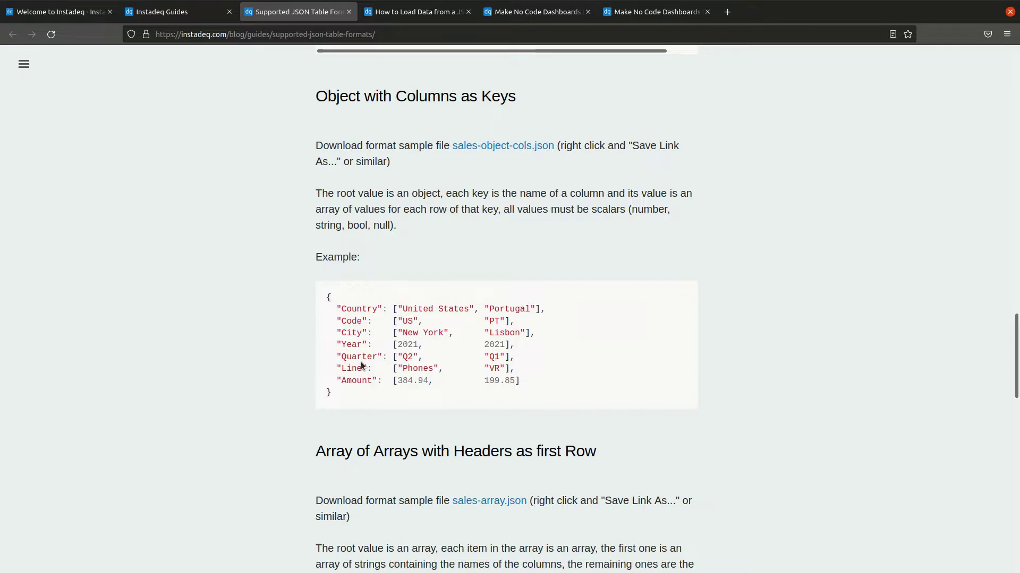
scroll(344, 308, "down", 2)
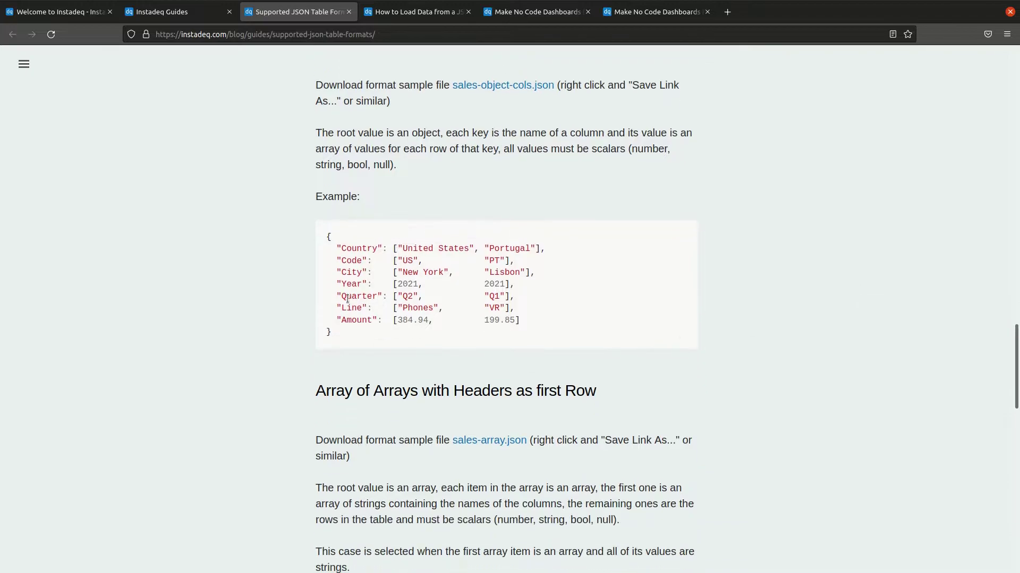
scroll(783, 304, "down", 8)
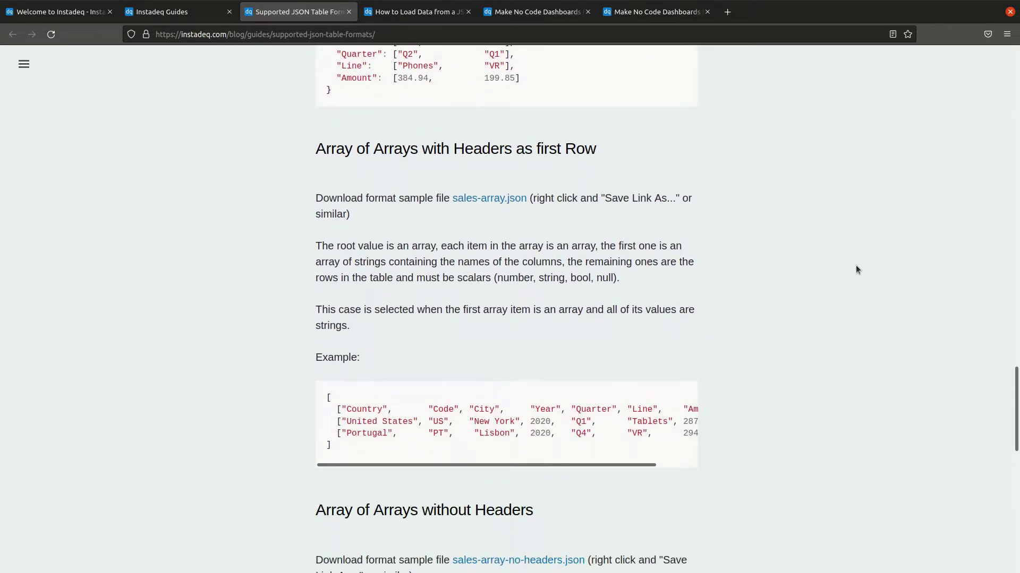
scroll(835, 271, "down", 2)
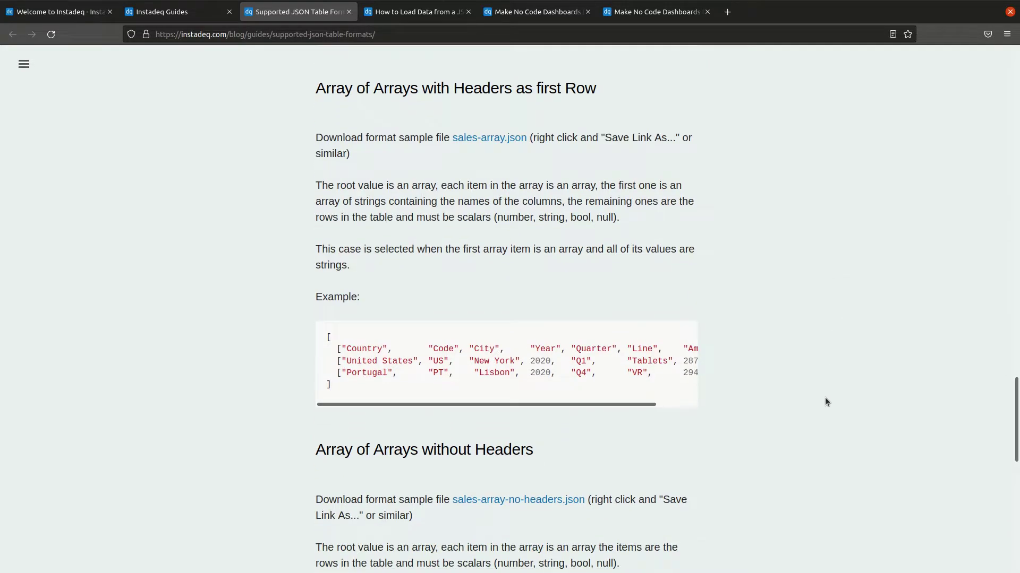
scroll(839, 356, "down", 2)
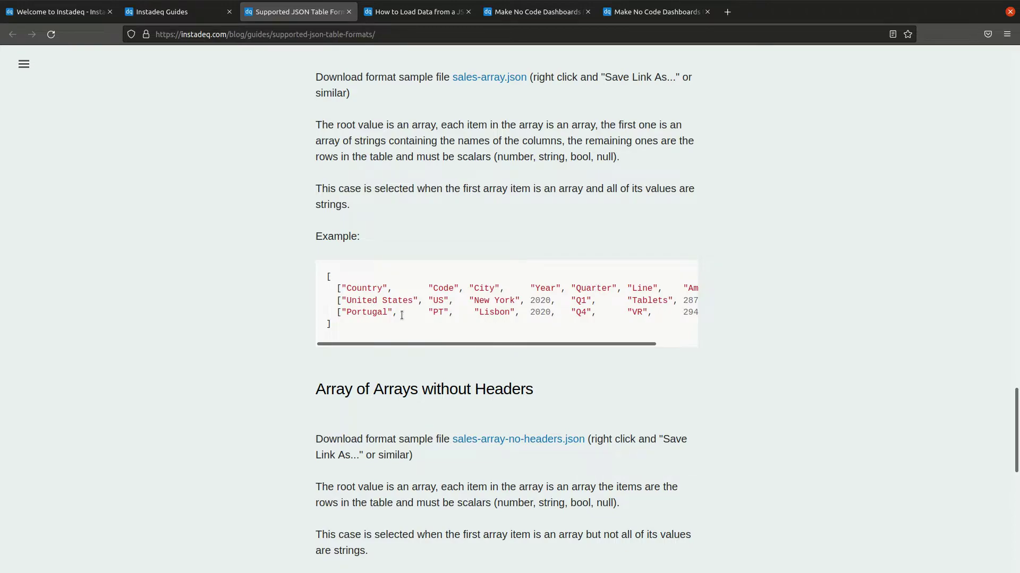
- Compare the arrays with and without headers, and read on to the Array of Columns as Pairs section
scroll(828, 297, "down", 3)
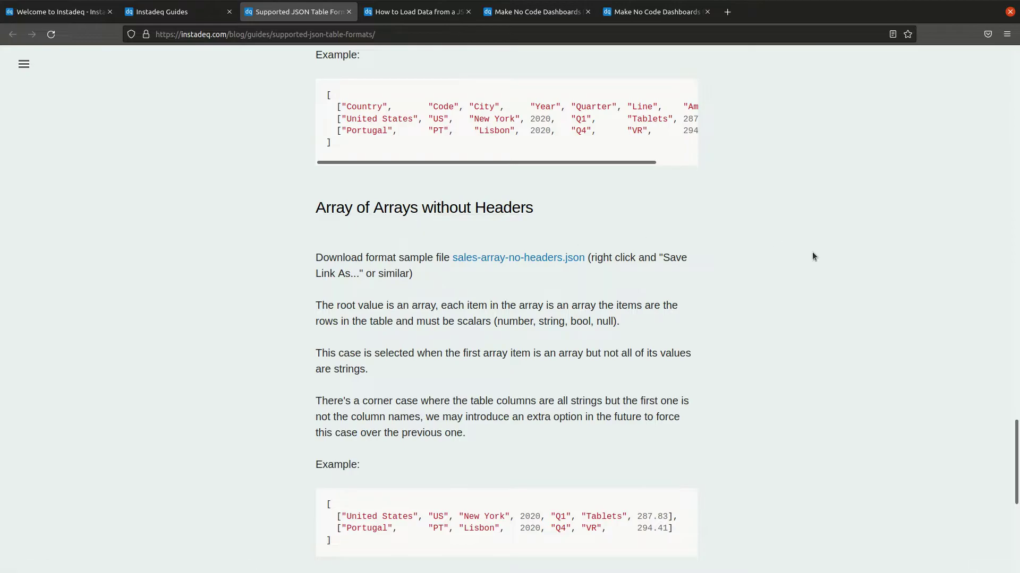
scroll(812, 251, "down", 1)
scroll(813, 254, "up", 1)
left_click_drag(336, 107, 402, 107)
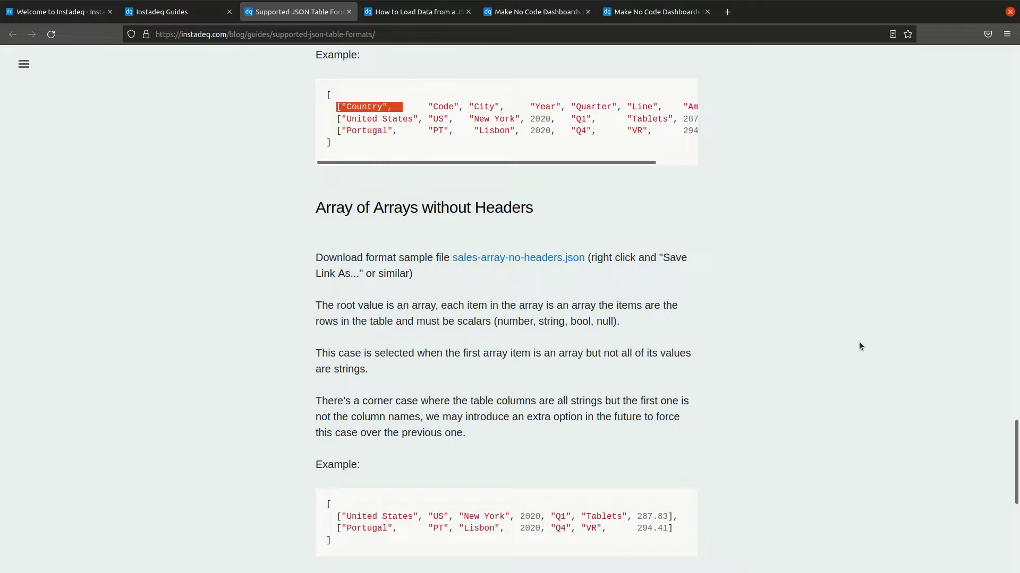
scroll(860, 346, "down", 2)
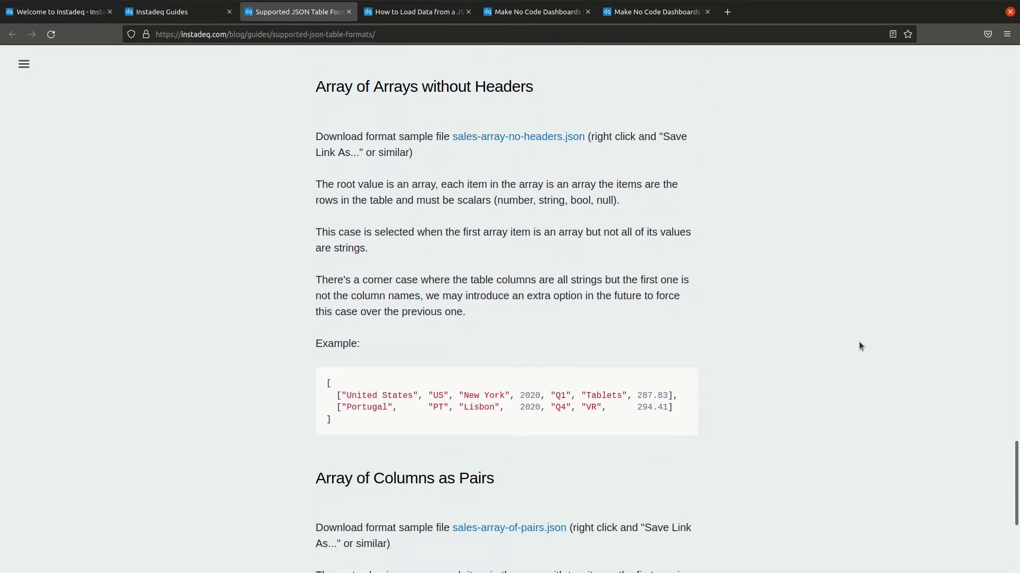
scroll(853, 337, "down", 4)
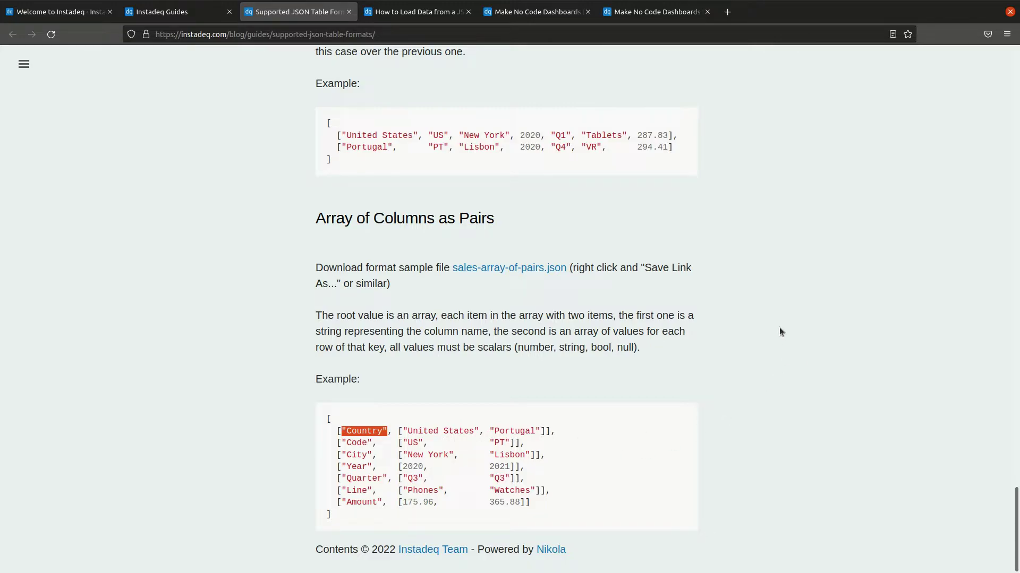
- Compare the Array of Columns as Pairs example with Object with Columns as Keys, and check the link options for sales-array-of-pairs.json
scroll(782, 338, "up", 15)
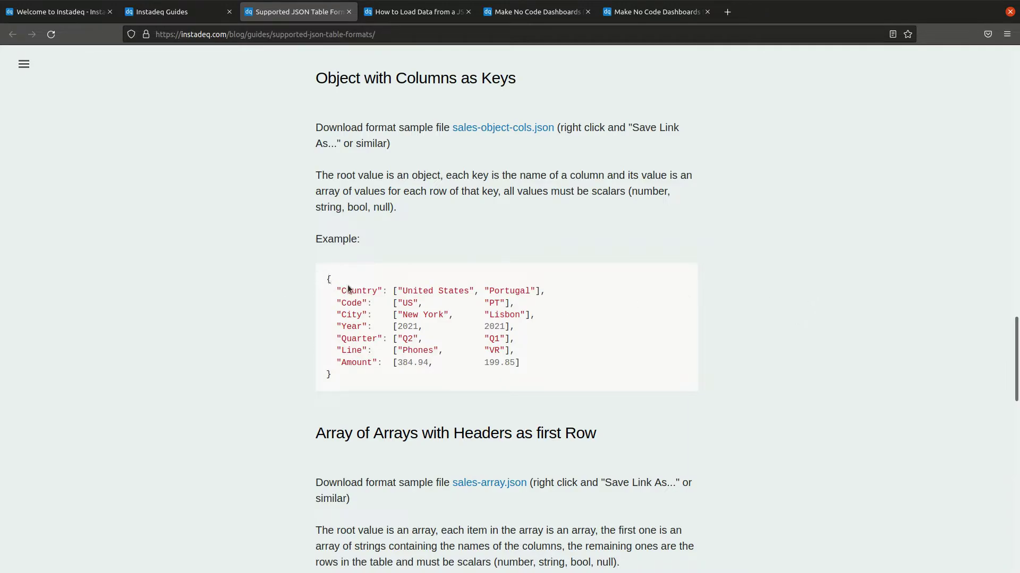
scroll(775, 283, "down", 15)
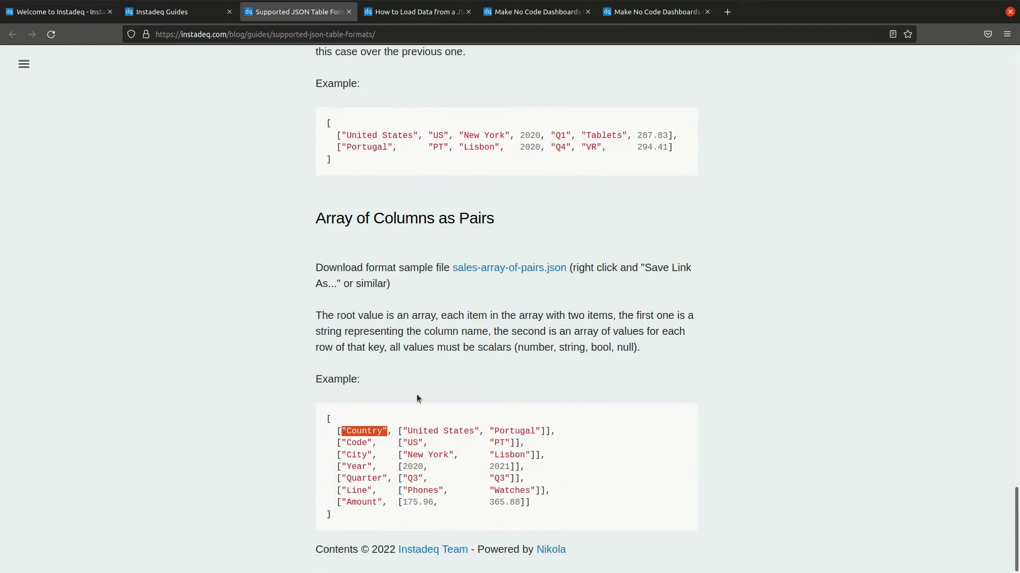
left_click(344, 435)
scroll(782, 406, "up", 12)
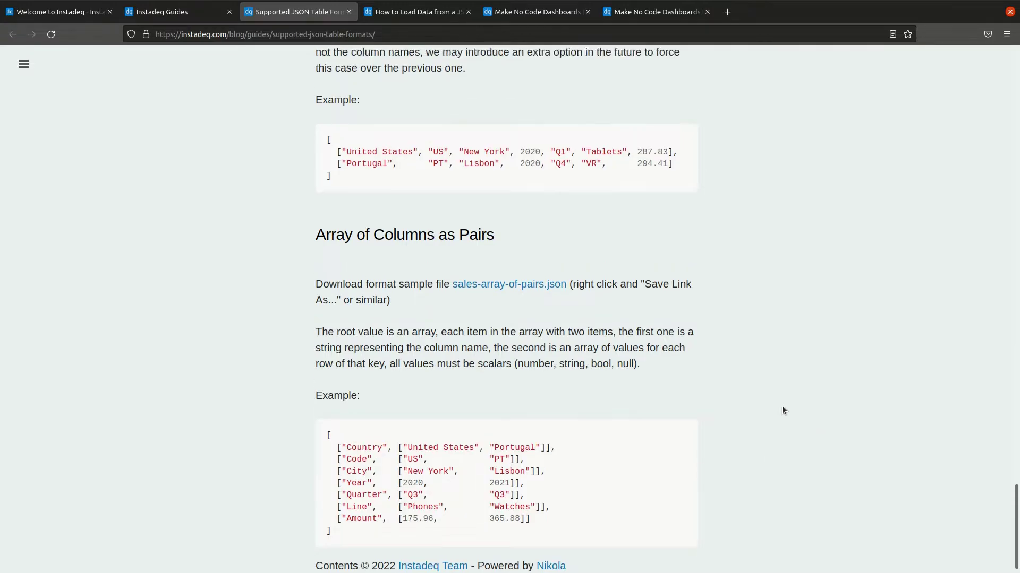
scroll(693, 400, "down", 12)
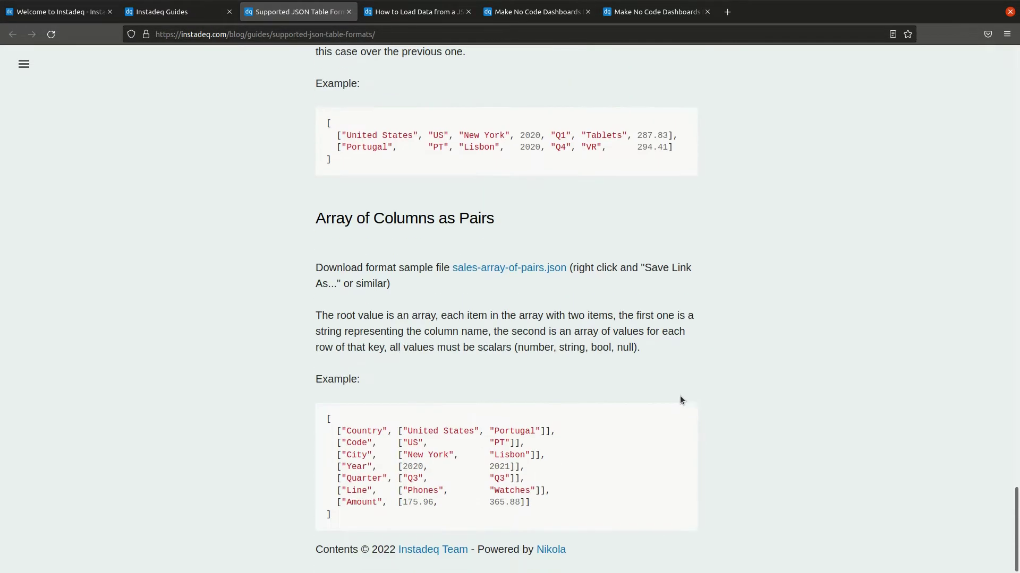
right_click(499, 274)
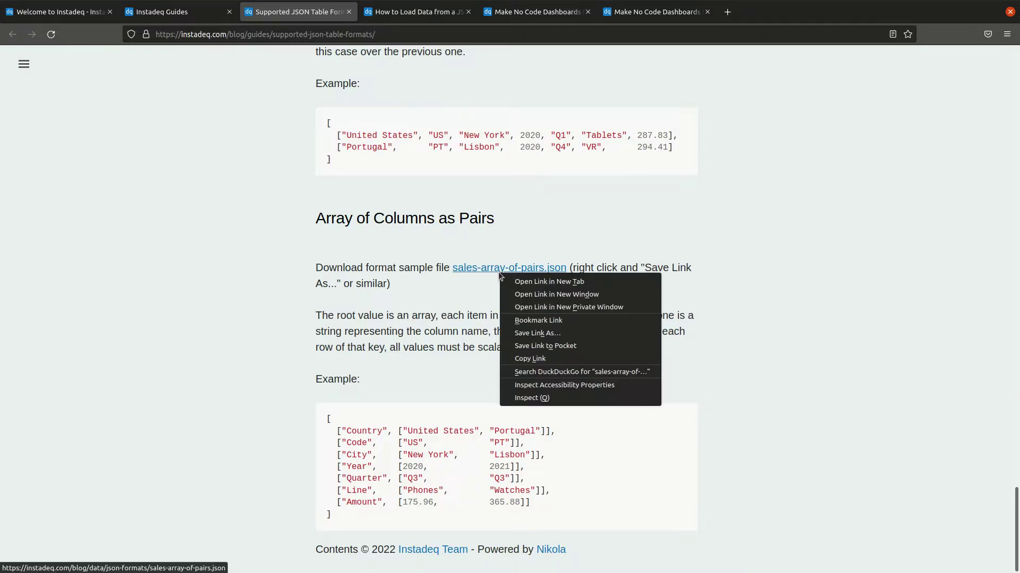
left_click(791, 285)
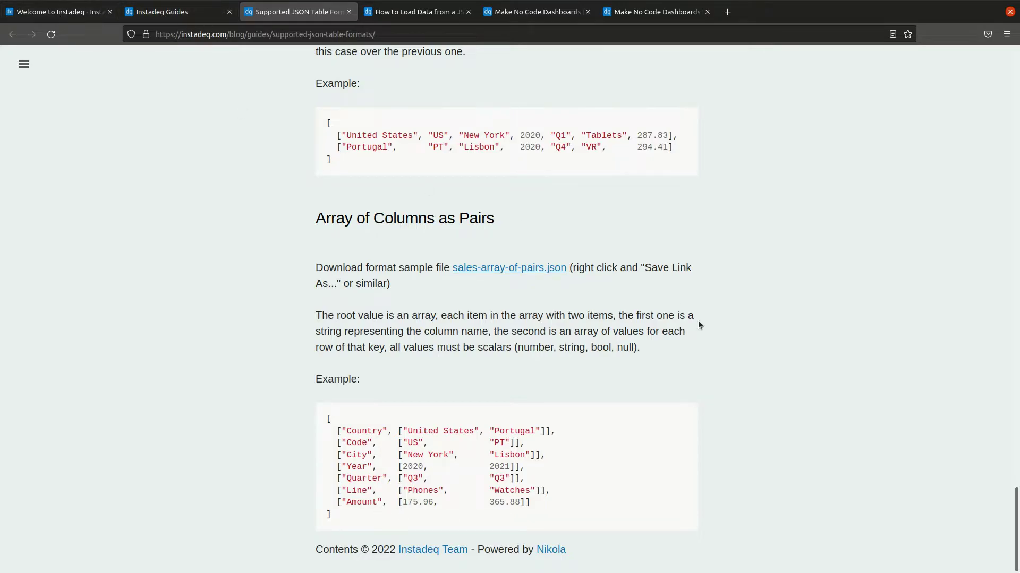
scroll(796, 480, "up", 15)
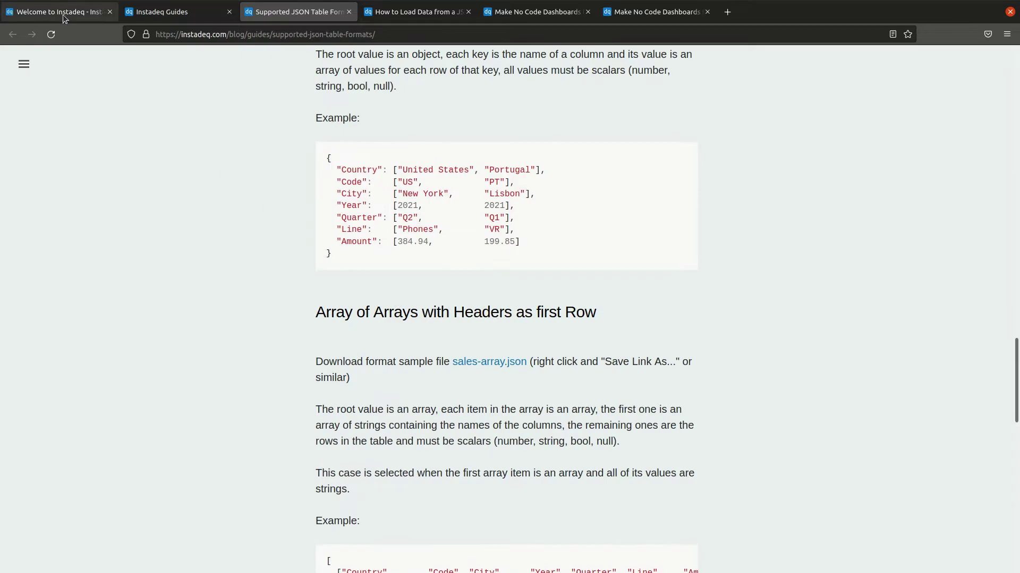
- Return to the Welcome to Instadeq deck and add a JSON File card above the welcome note
left_click(59, 14)
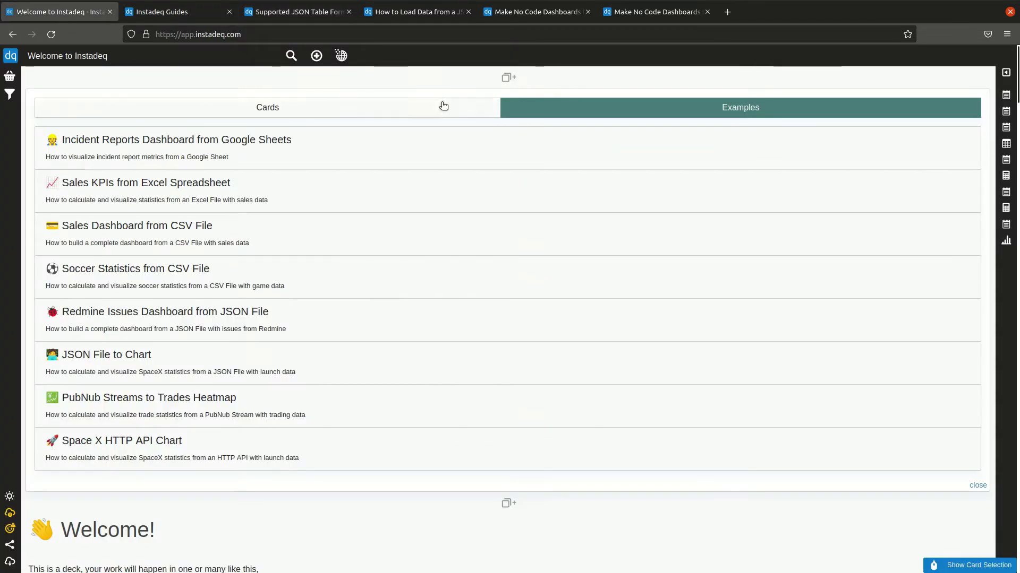
left_click(442, 106)
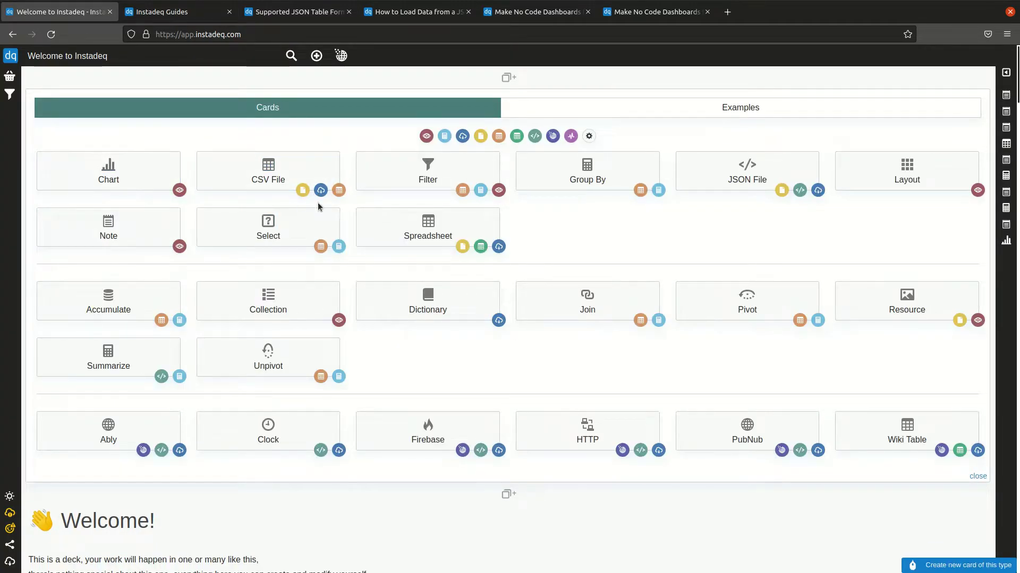
left_click(743, 166)
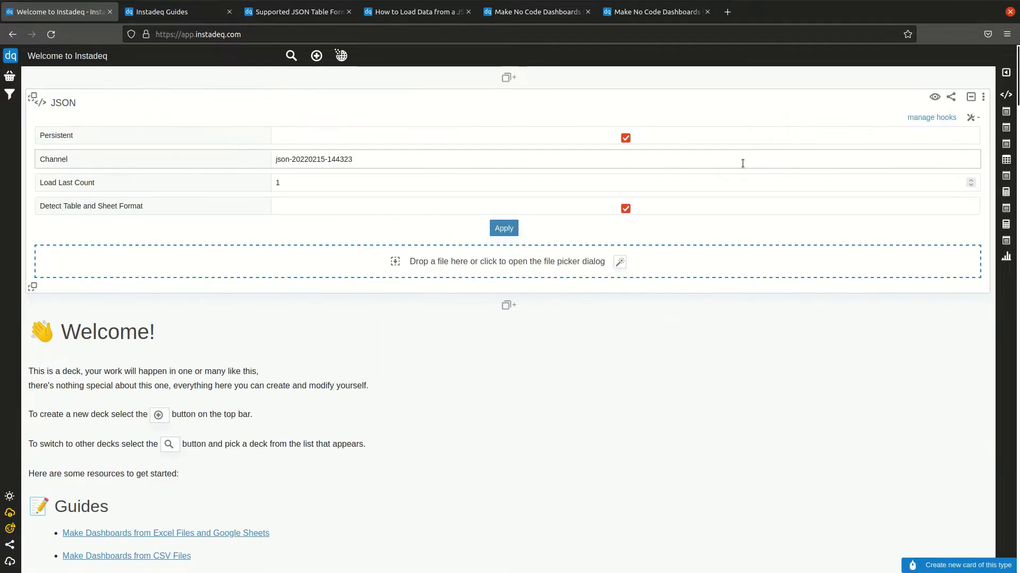
- Load sales-array.json from the json folder into the JSON card and review its output table
left_click(589, 263)
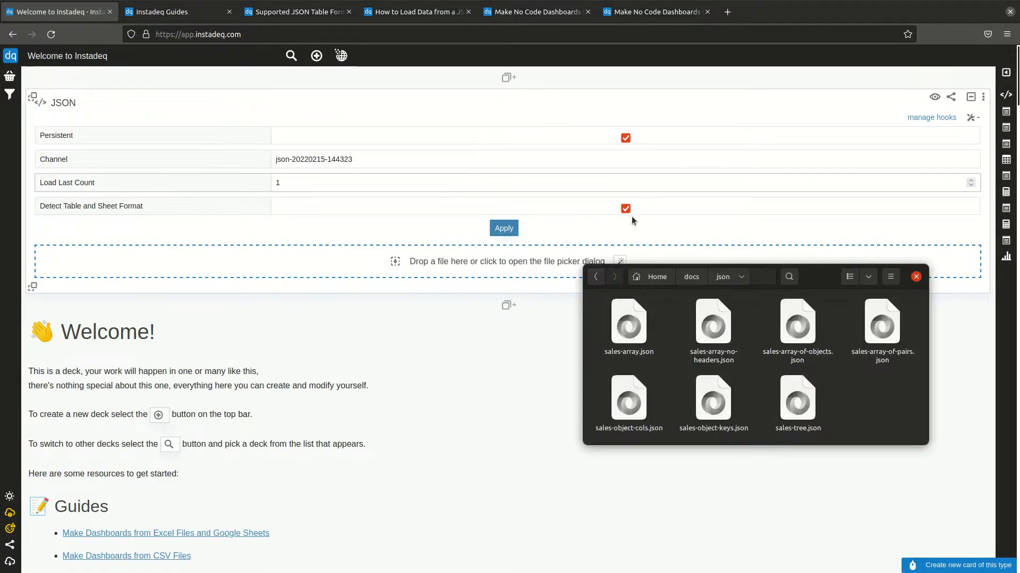
left_click_drag(629, 324, 340, 270)
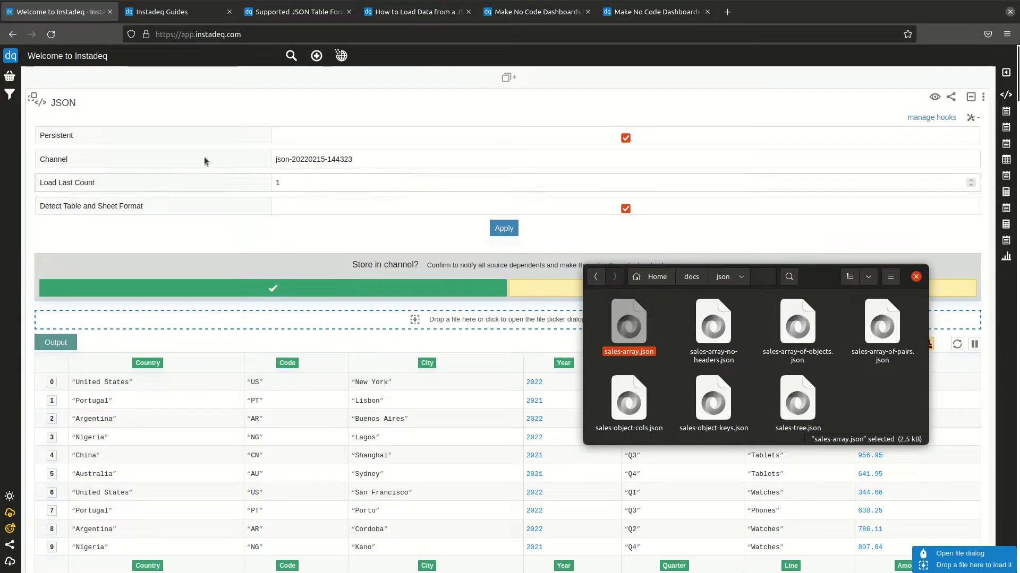
left_click(110, 211)
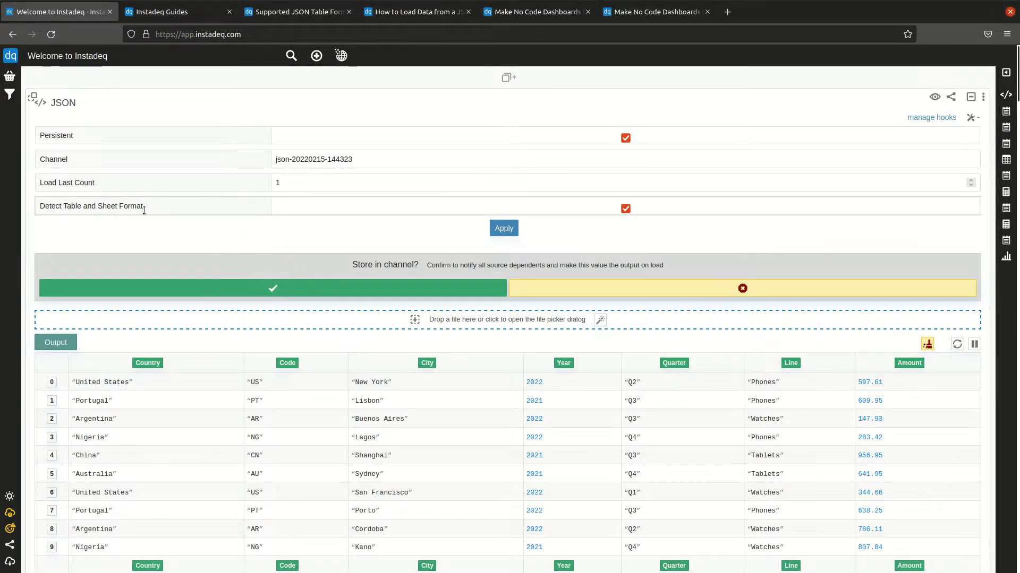
scroll(491, 435, "down", 2)
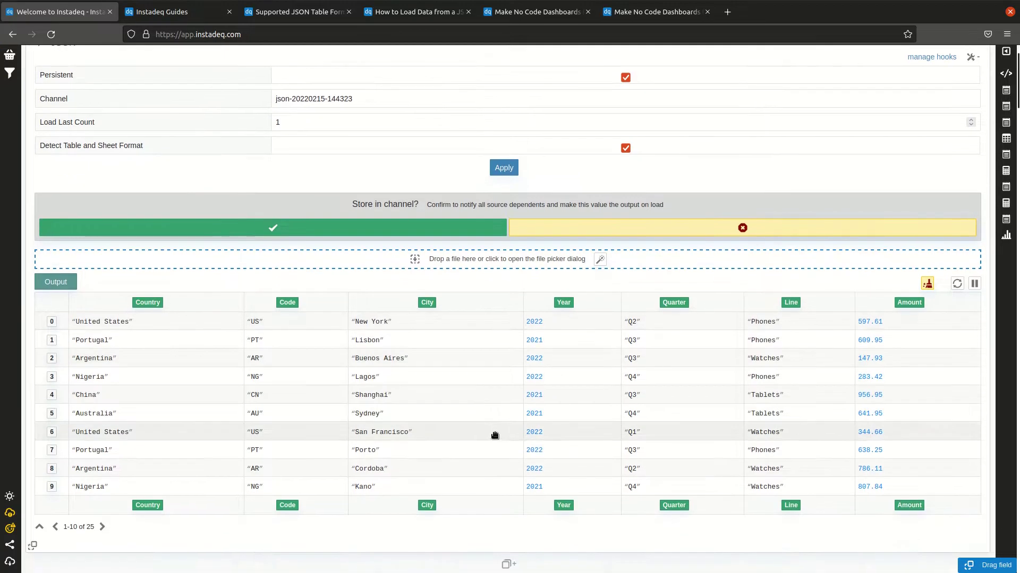
scroll(406, 370, "up", 2)
- Turn off Detect Table and Sheet Format on the JSON card and decline storing the loaded data in the channel
left_click(625, 208)
left_click(638, 290)
left_click(657, 260)
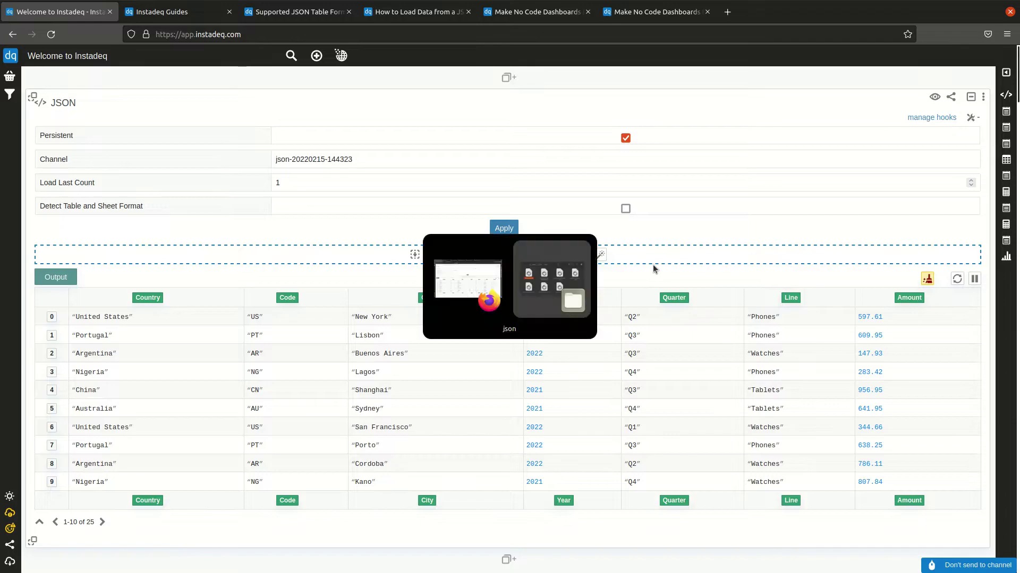
- Load sales-array.json into the JSON card without table detection, review the raw output and decline storing it in the channel
left_click_drag(628, 324, 313, 256)
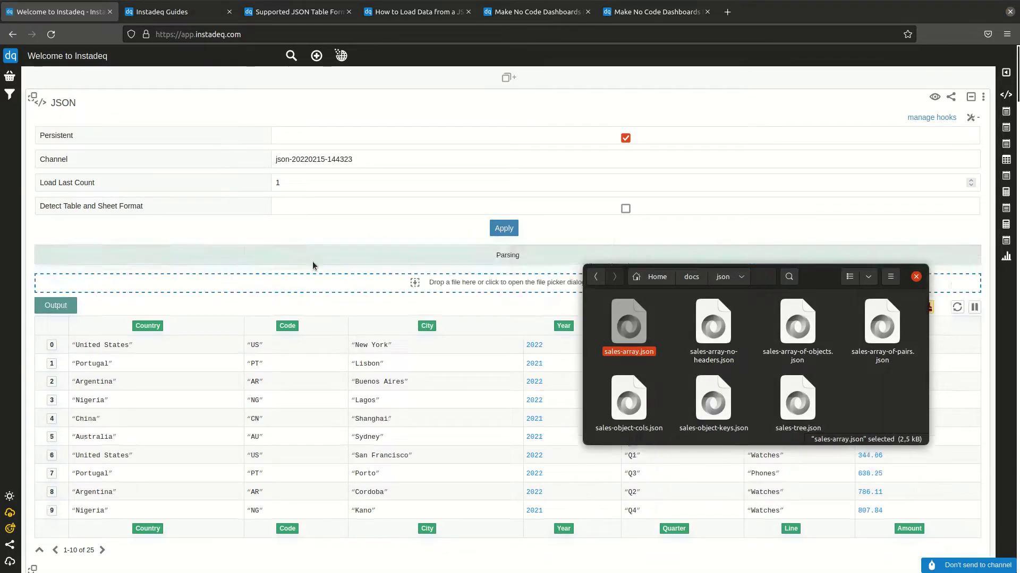
left_click(465, 364)
scroll(464, 364, "down", 4)
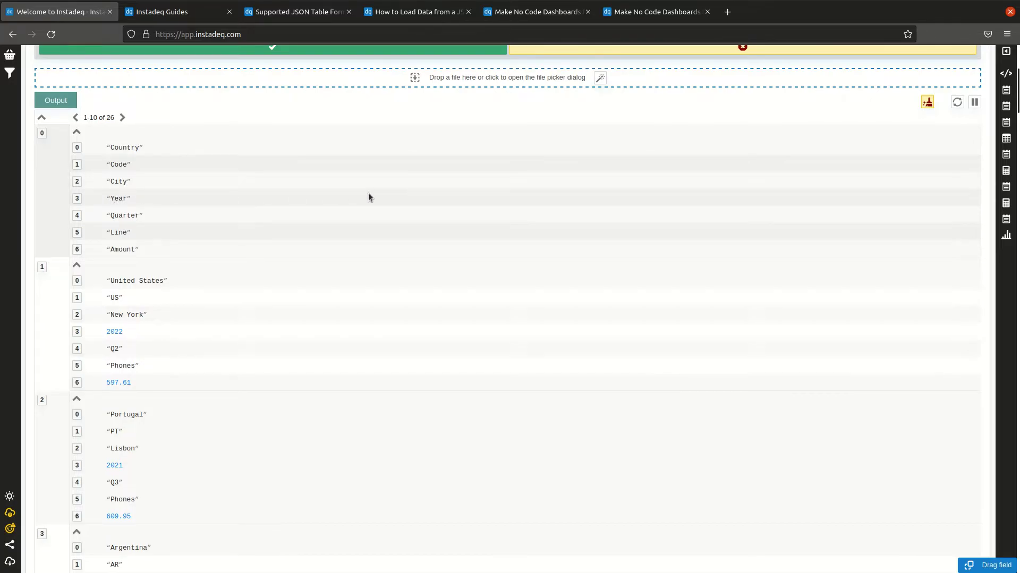
scroll(531, 191, "up", 2)
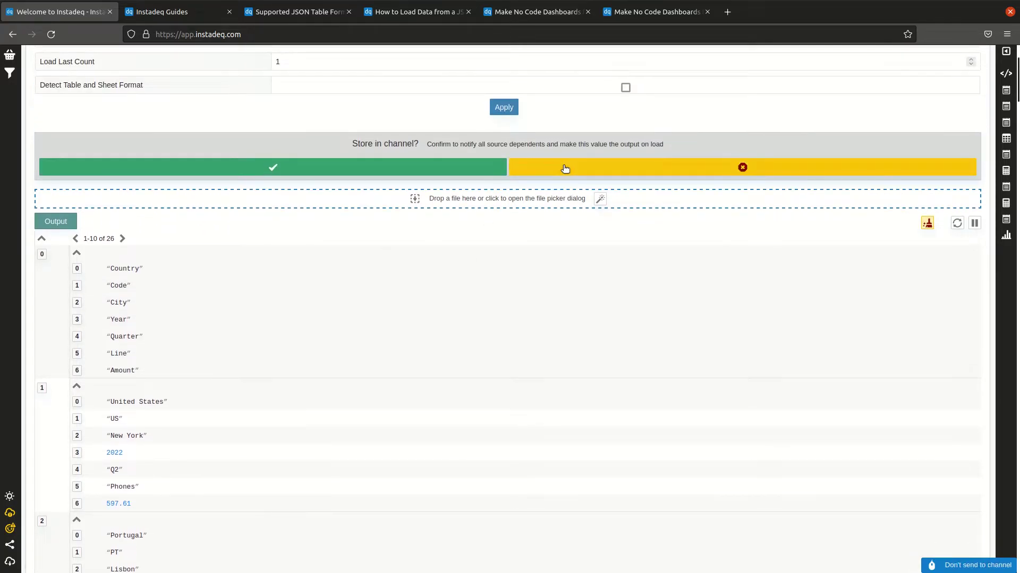
left_click(564, 169)
- Turn on Detect Table and Sheet Format on the JSON card, reload sales-array.json and decline storing it in the channel
left_click(625, 87)
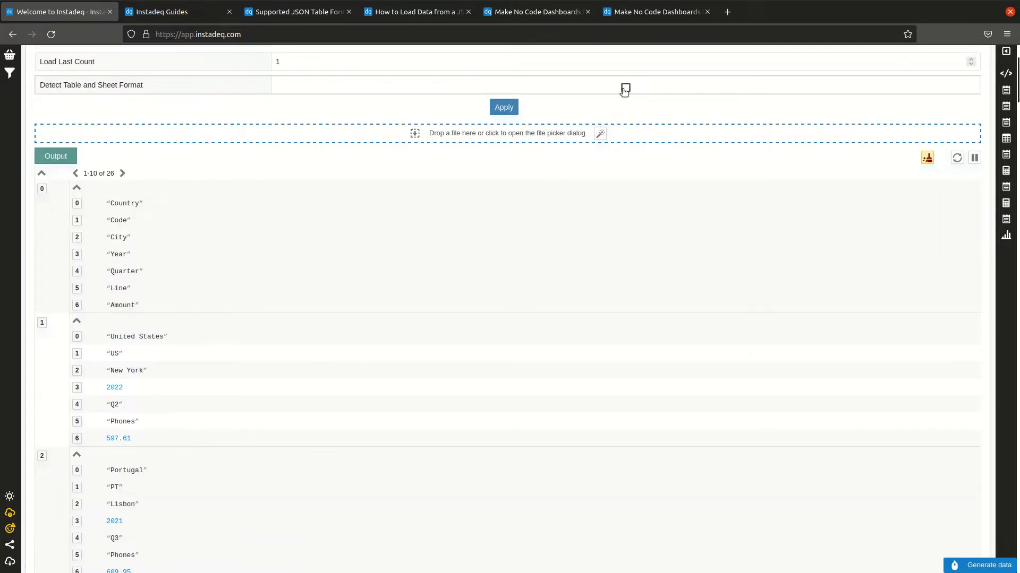
scroll(304, 122, "up", 1)
left_click(446, 192)
left_click_drag(626, 323, 343, 197)
left_click(554, 223)
- Add a Group By card below the JSON card that sums Amount grouped by Country
scroll(405, 404, "down", 5)
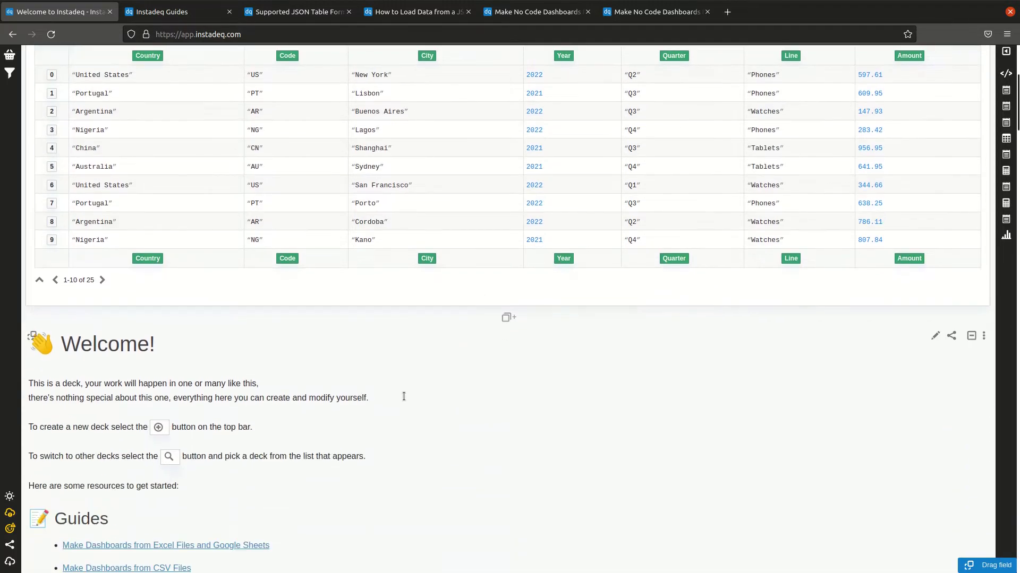
left_click(425, 322)
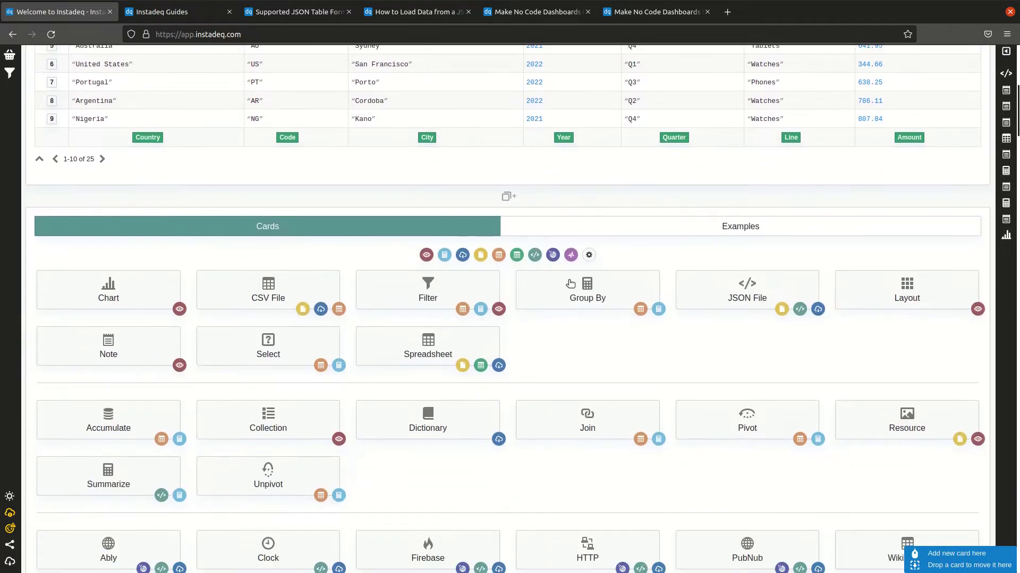
left_click(563, 292)
left_click_drag(909, 137, 118, 310)
left_click_drag(148, 137, 324, 307)
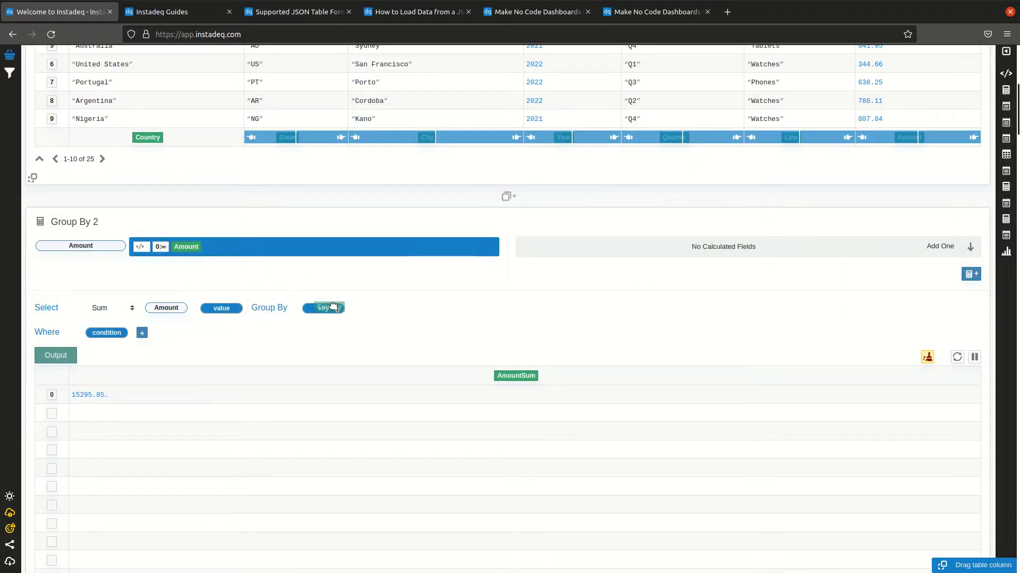
- Review the Amount sum per Country and delete the Group By card below the JSON card
scroll(501, 266, "up", 6)
scroll(862, 366, "down", 3)
scroll(861, 366, "down", 2)
left_click(983, 276)
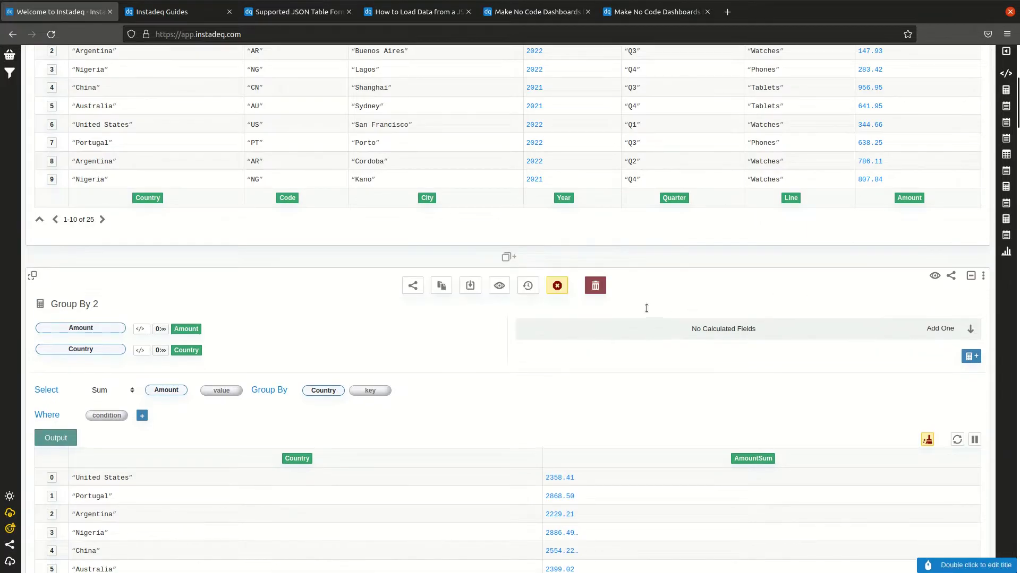
left_click(600, 292)
left_click(462, 382)
- Load sales-tree.json from the json folder into the JSON card and decline storing it in the channel
scroll(529, 303, "up", 6)
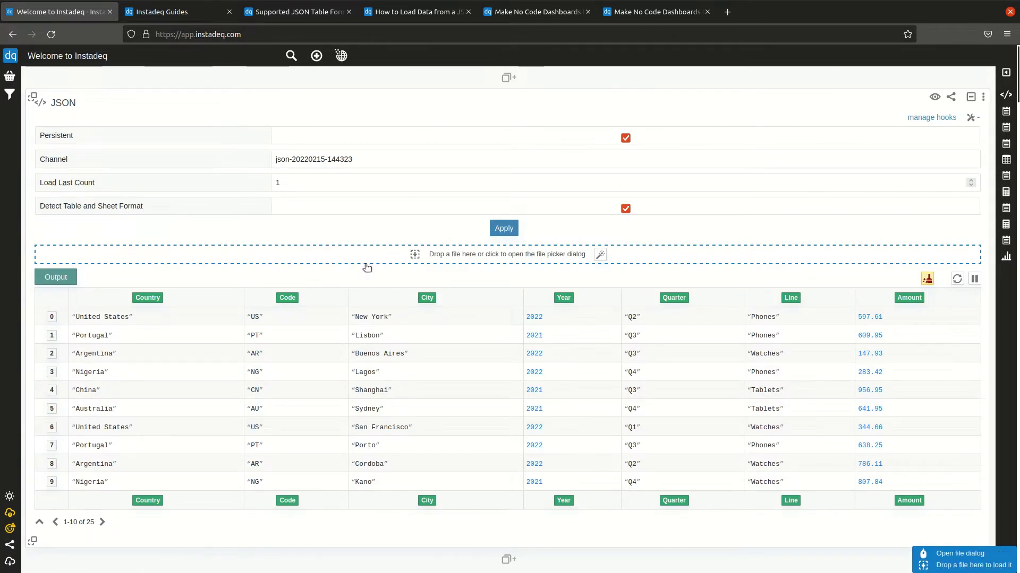
key("alt+Tab")
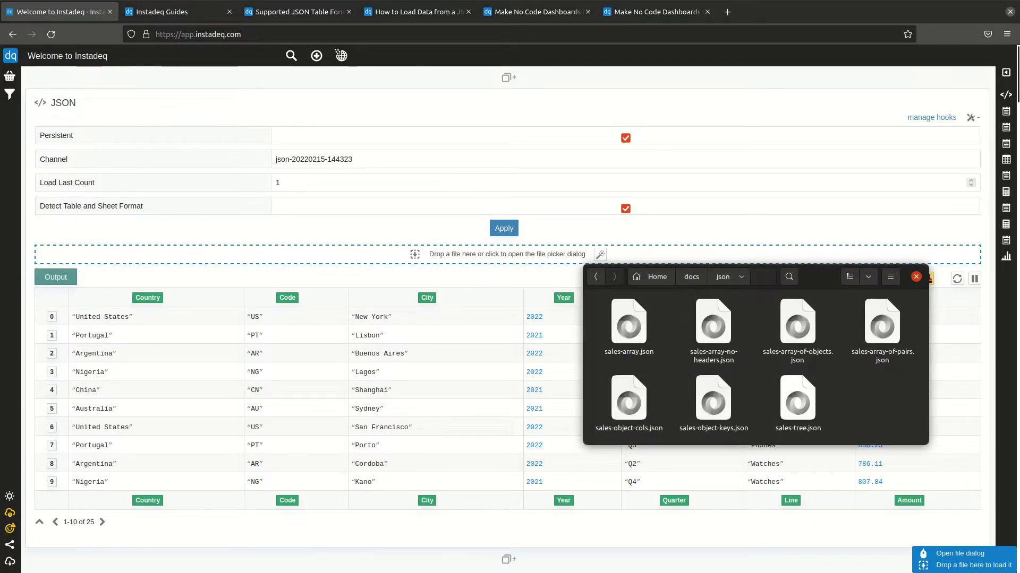
left_click_drag(796, 398, 349, 259)
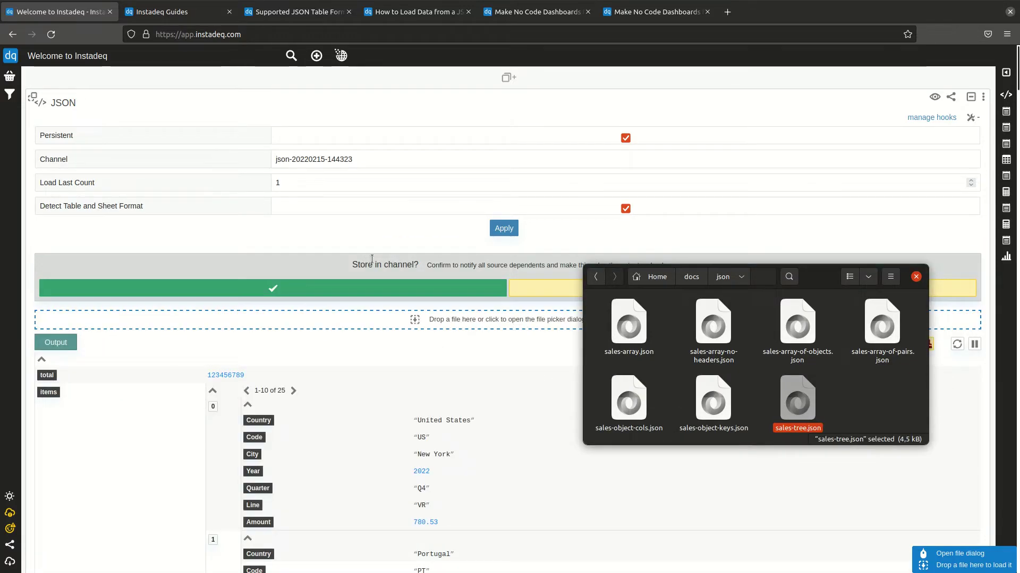
left_click(555, 284)
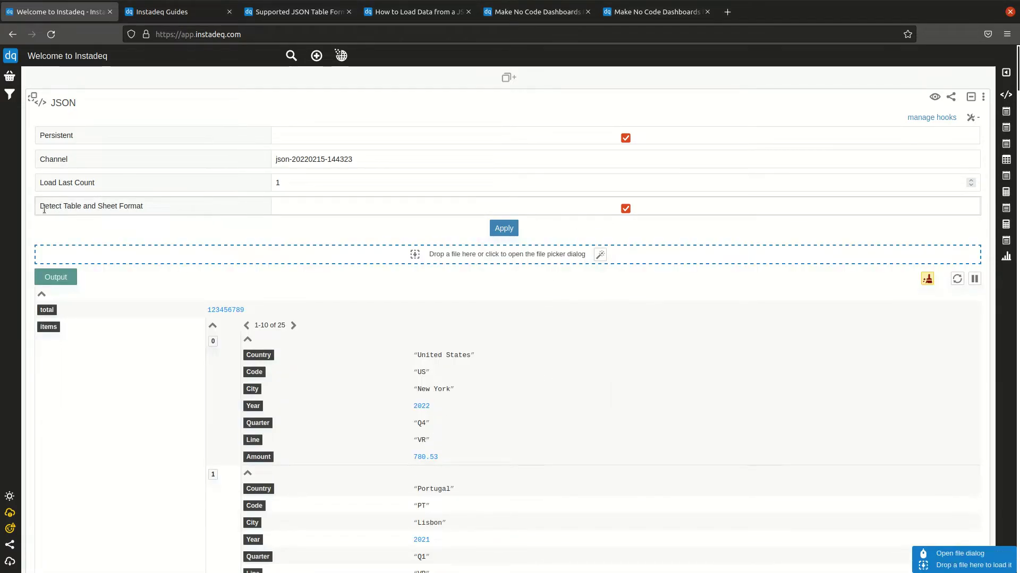
- Examine how the sales-tree.json output nests the total value and the items list
scroll(374, 232, "down", 3)
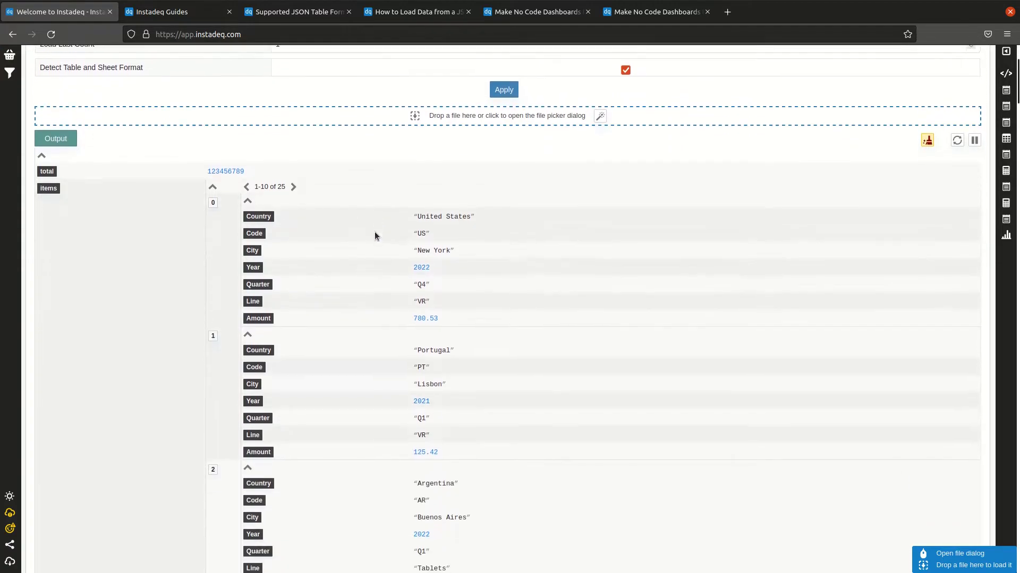
scroll(203, 231, "up", 2)
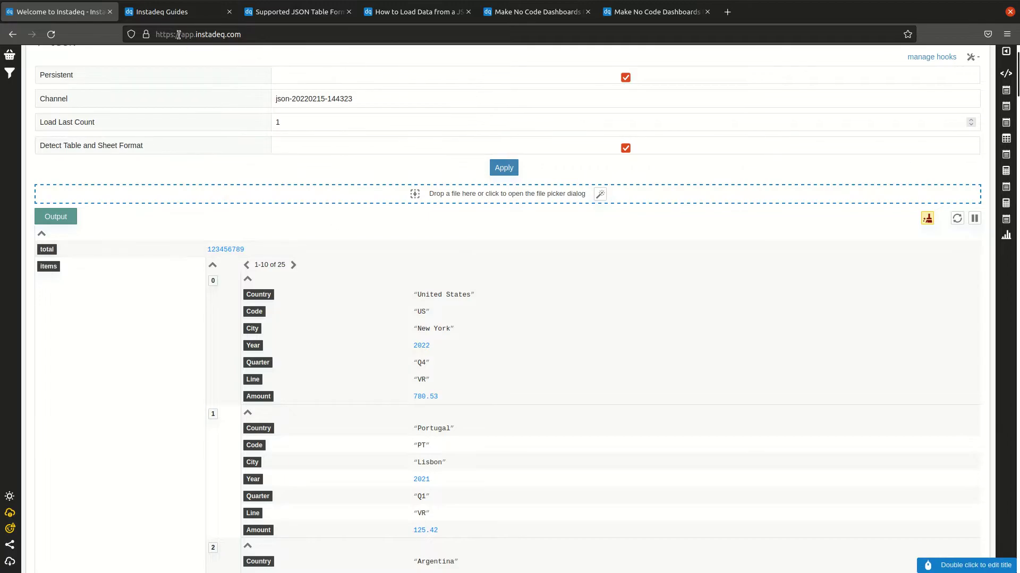
left_click(276, 15)
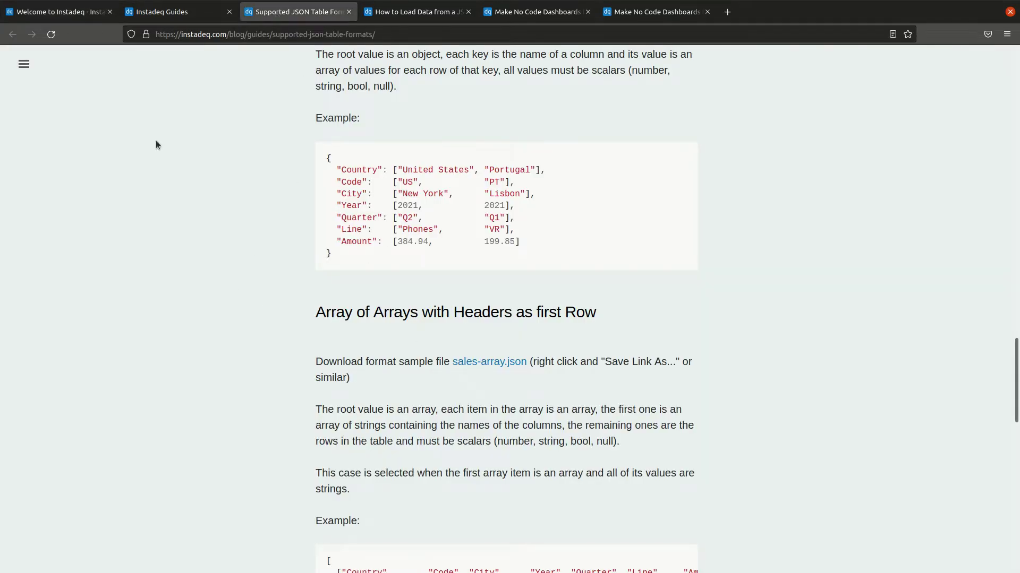
left_click(59, 12)
scroll(59, 257, "down", 3)
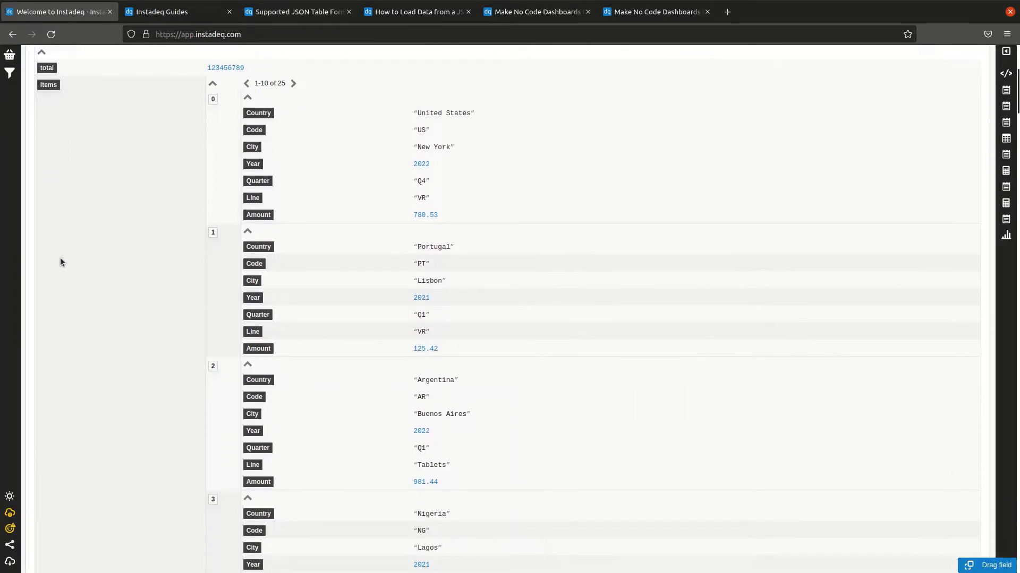
scroll(59, 257, "up", 2)
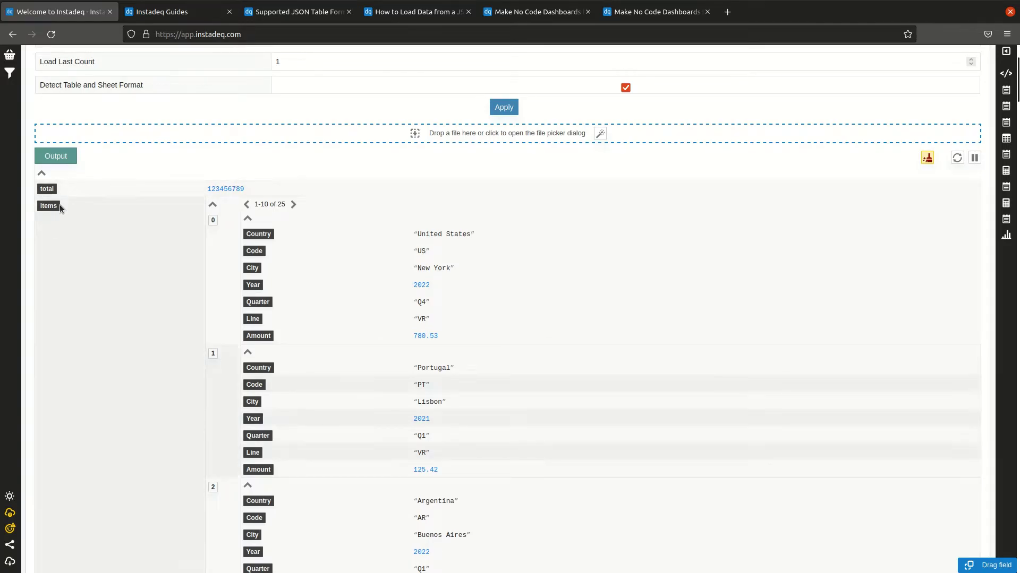
scroll(145, 231, "down", 20)
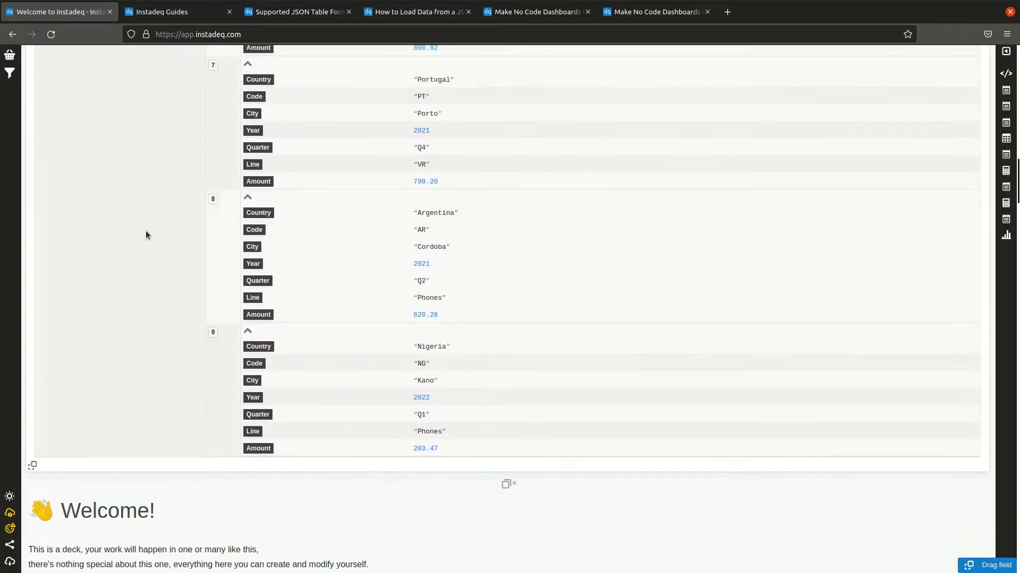
scroll(145, 231, "up", 20)
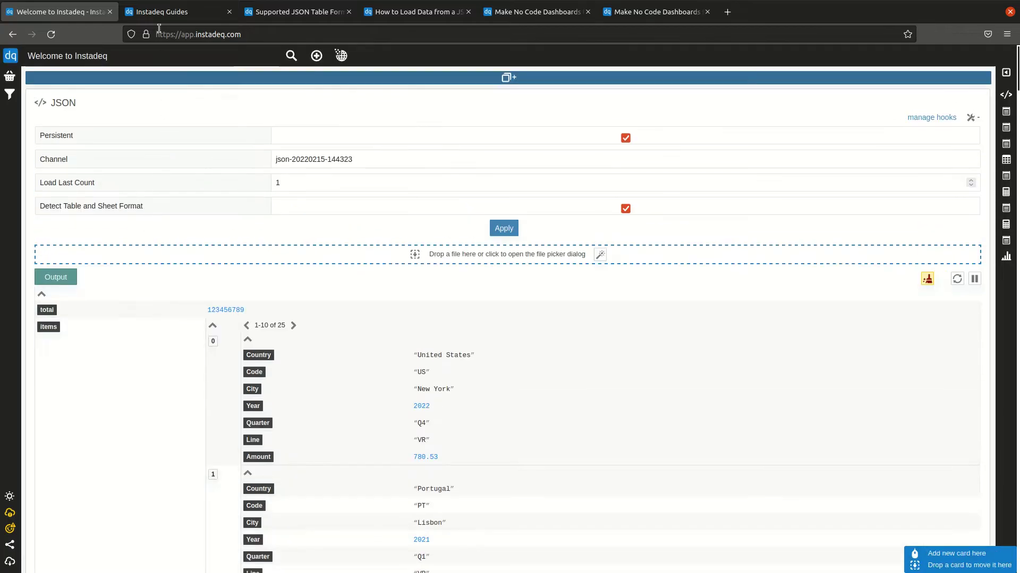
- Review the Supported JSON Table Formats guide and compare its formats with the sales-tree.json output in the Welcome to Instadeq deck
left_click(291, 12)
scroll(613, 193, "up", 10)
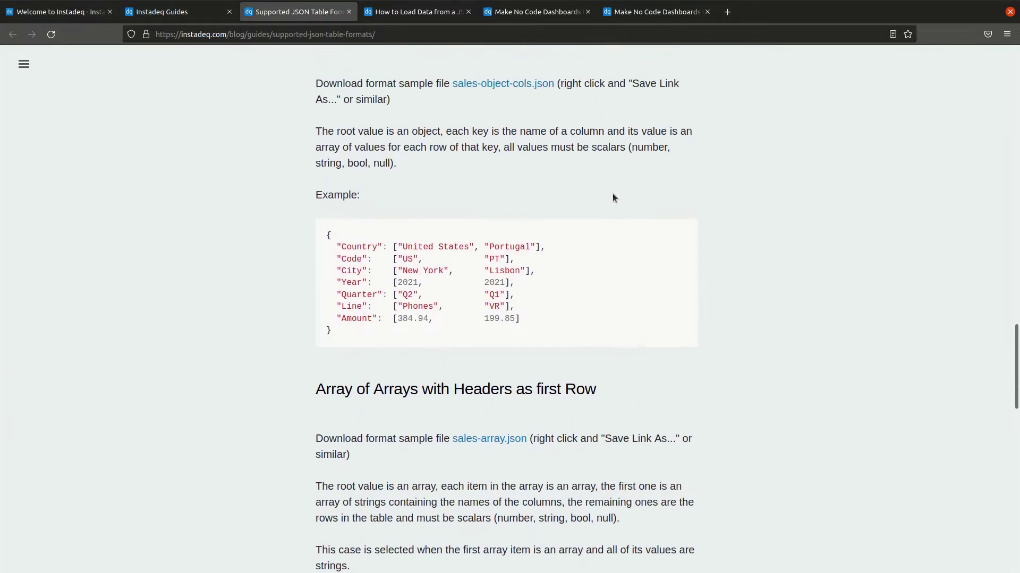
scroll(1005, 275, "up", 15)
scroll(866, 304, "down", 10)
left_click(58, 12)
scroll(403, 279, "down", 4)
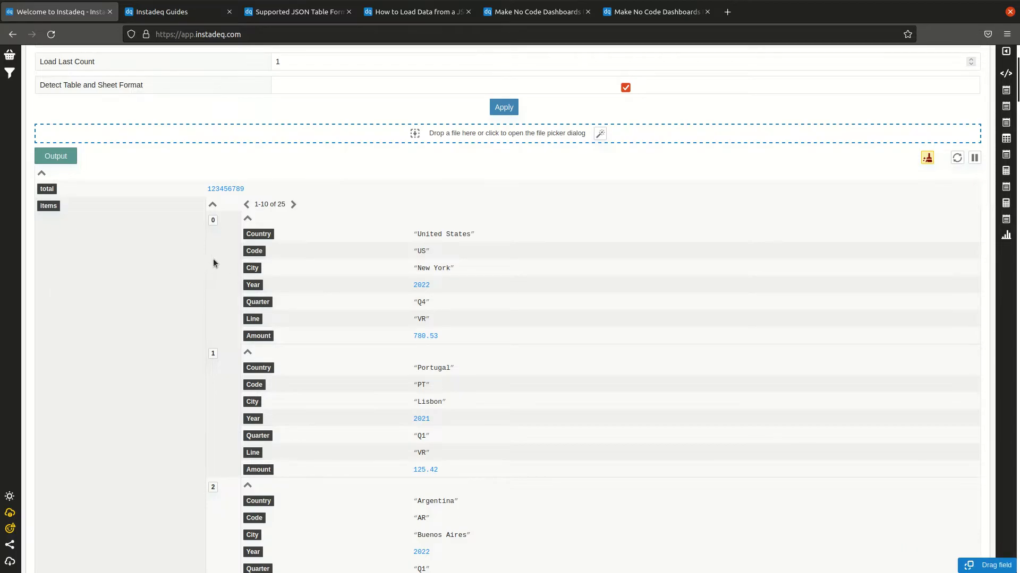
scroll(175, 298, "down", 5)
scroll(155, 301, "down", 10)
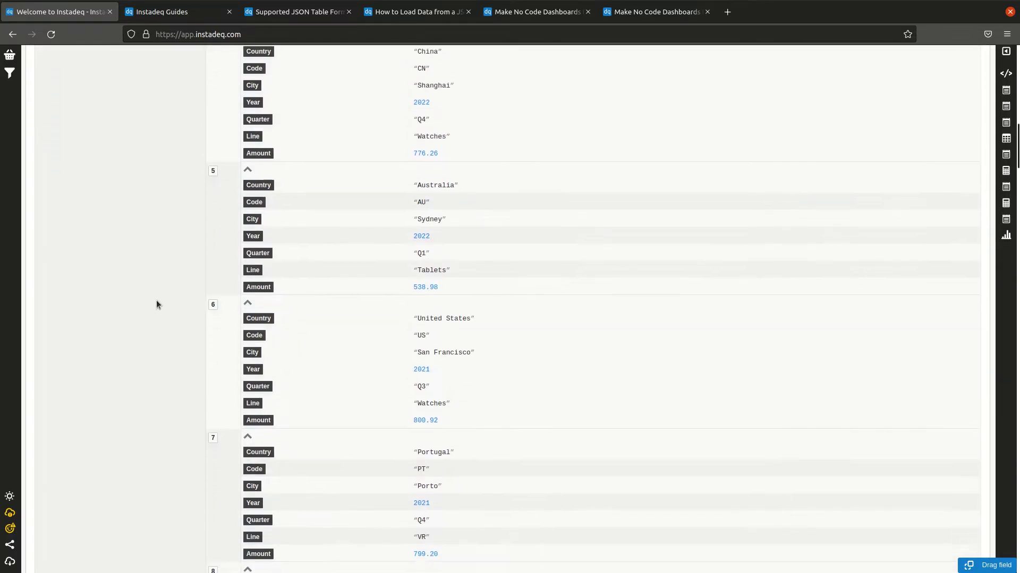
scroll(156, 300, "up", 15)
scroll(159, 301, "up", 4)
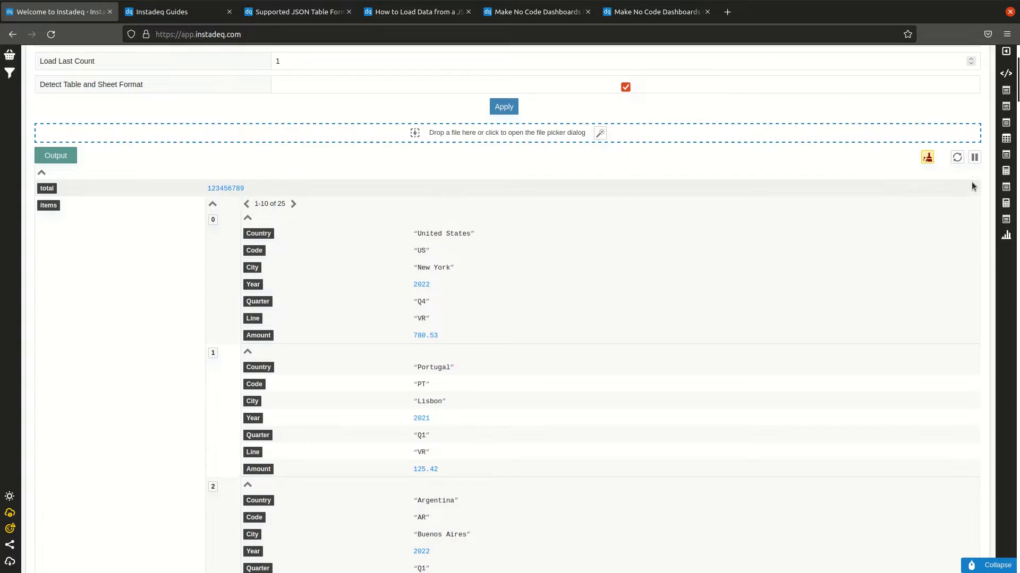
- Add a Select card between the JSON card and the welcome note
scroll(973, 186, "down", 15)
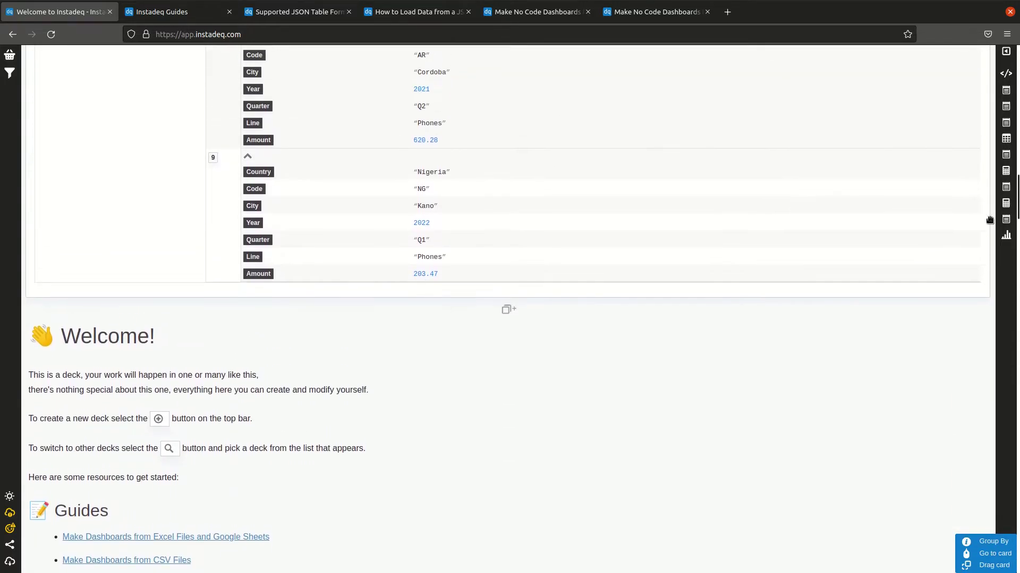
left_click(507, 309)
scroll(546, 250, "down", 3)
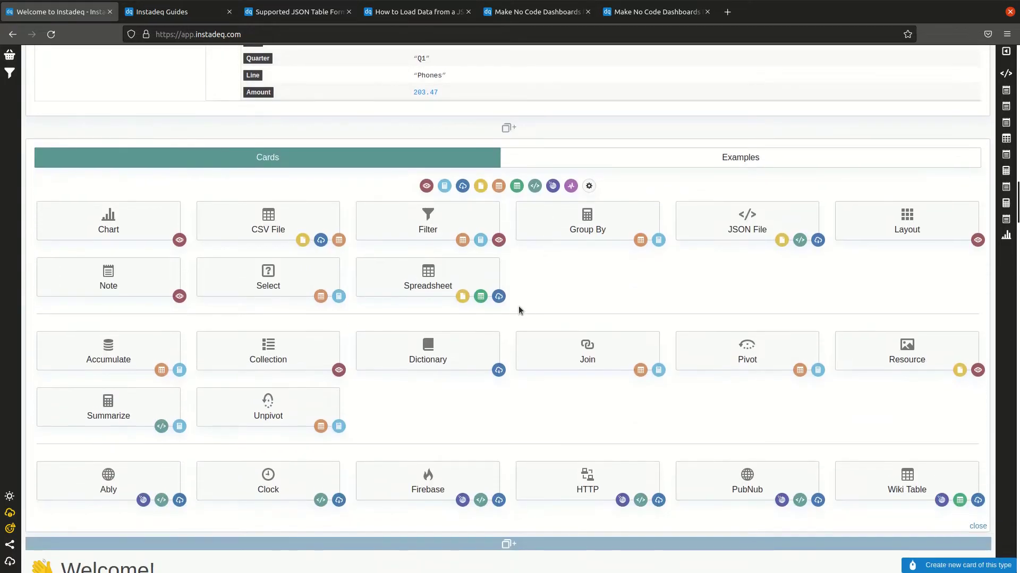
left_click(290, 296)
- Add the Country and Amount fields of item 9 from the JSON output as values of the Select query
scroll(366, 207, "up", 2)
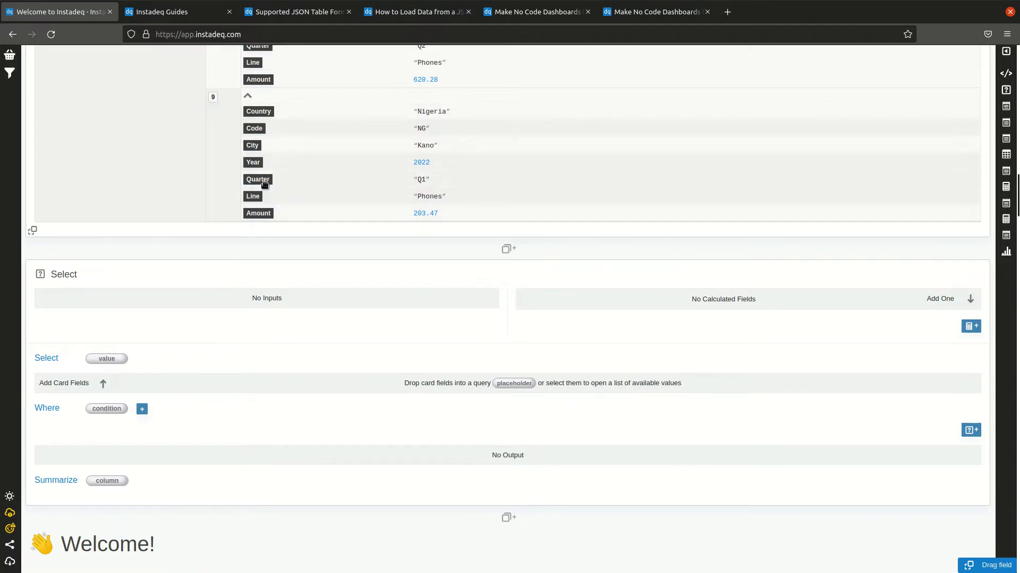
left_click_drag(262, 111, 117, 363)
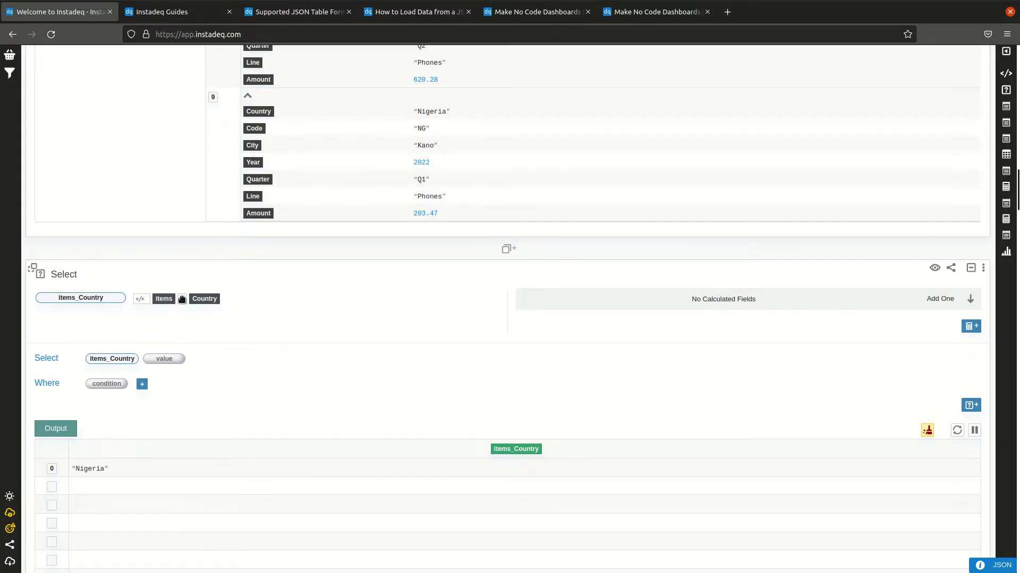
left_click_drag(259, 213, 173, 359)
scroll(424, 311, "down", 1)
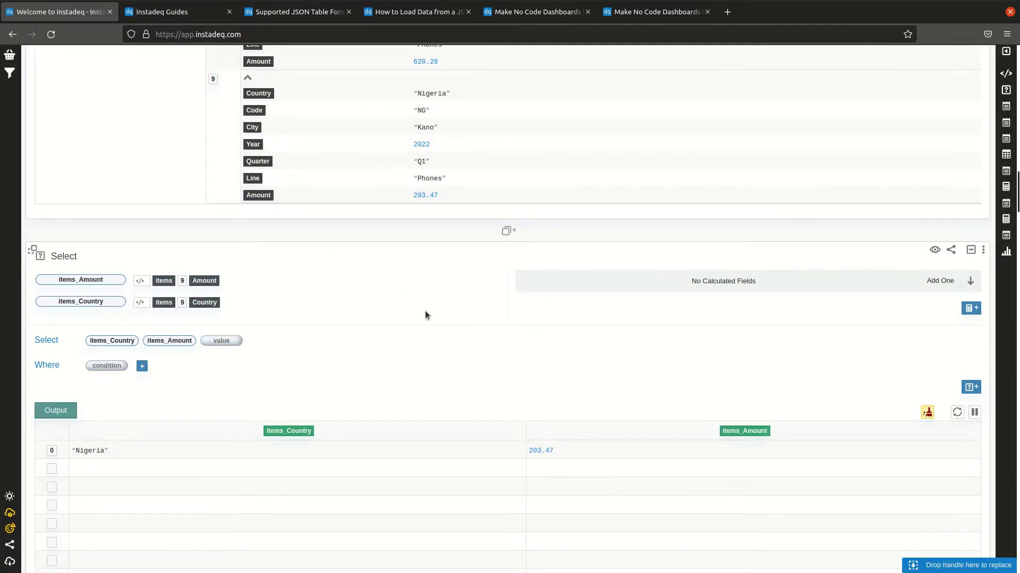
- Compare the Select card's inputs and output rows with item 9 and the other items in the JSON output
scroll(390, 294, "down", 2)
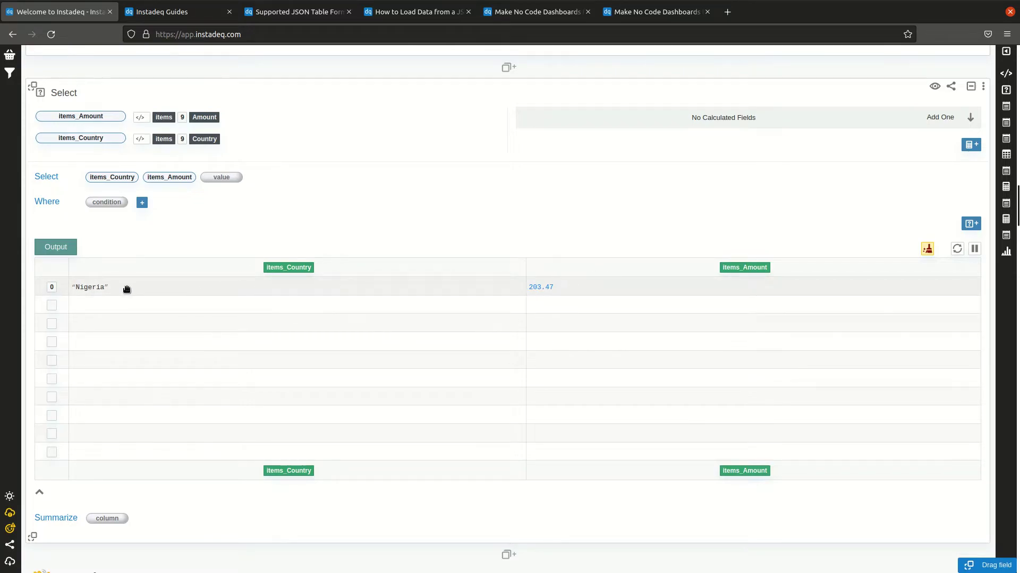
scroll(353, 151, "up", 4)
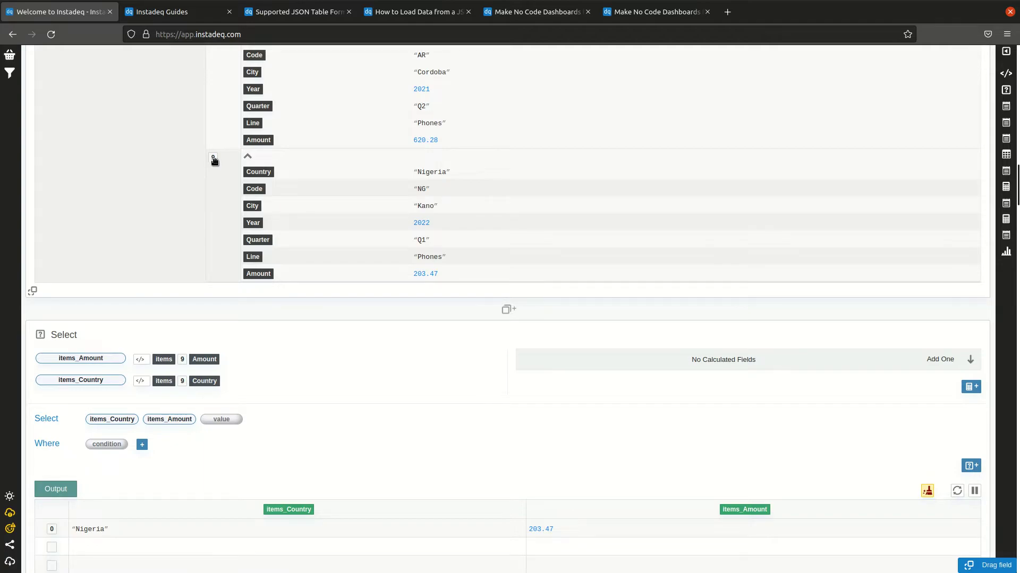
scroll(250, 319, "down", 1)
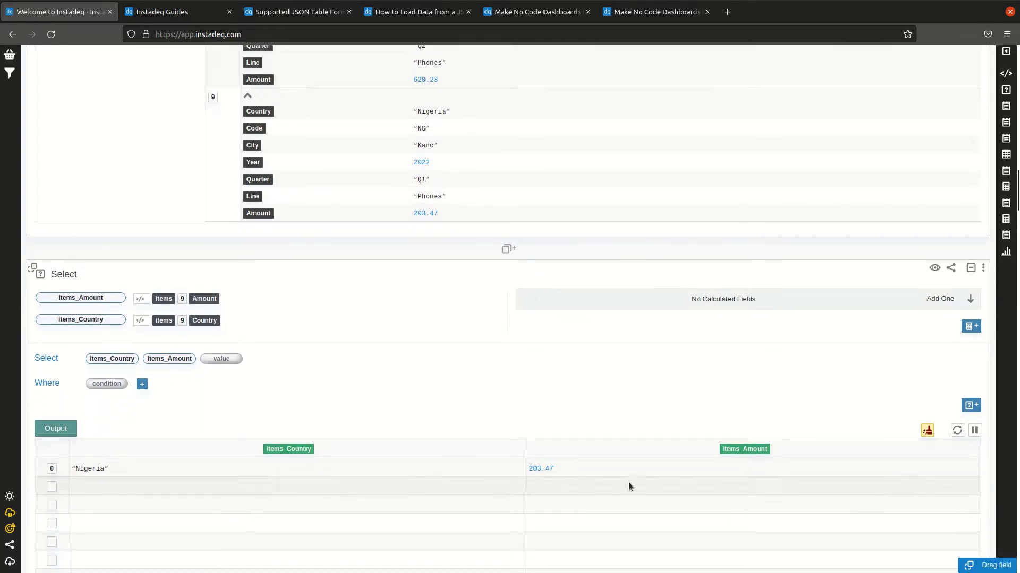
scroll(574, 479, "down", 1)
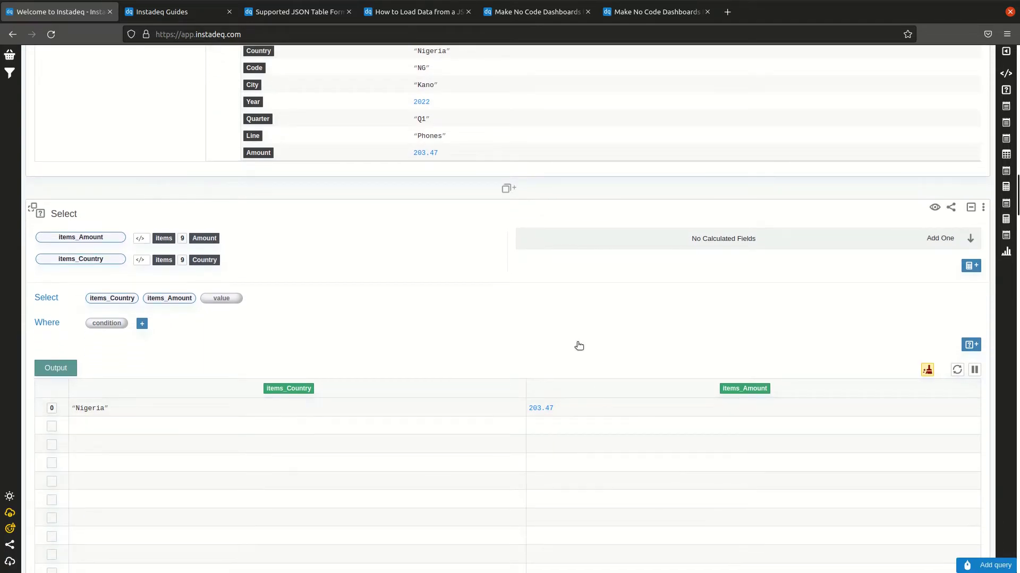
scroll(377, 317, "up", 3)
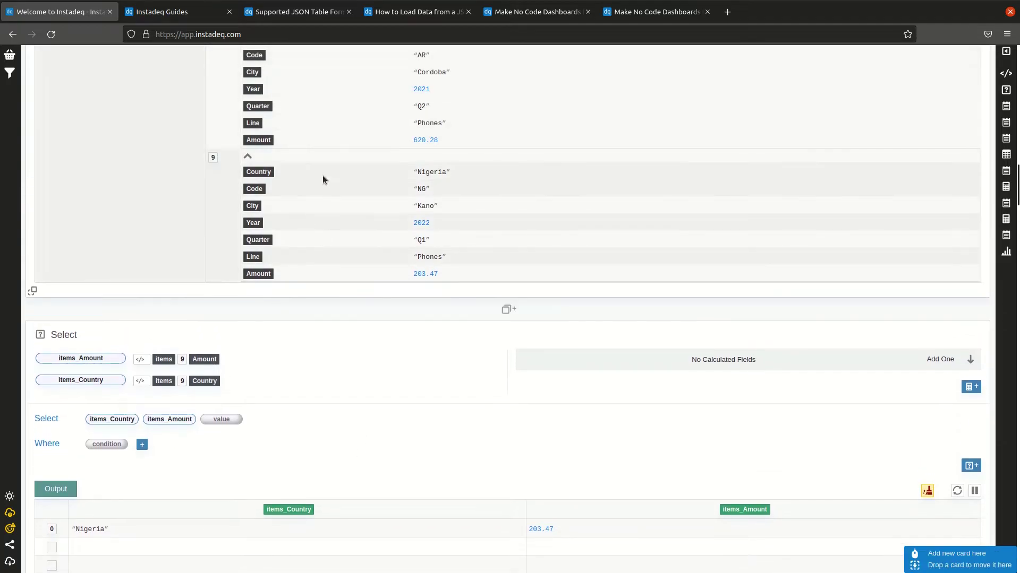
scroll(331, 190, "up", 4)
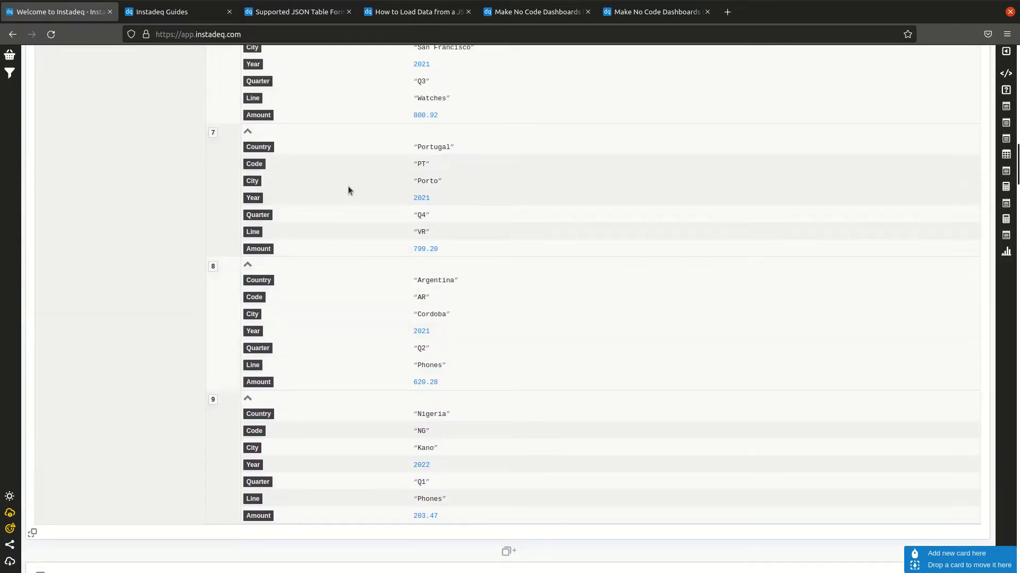
scroll(348, 189, "down", 2)
scroll(340, 265, "down", 5)
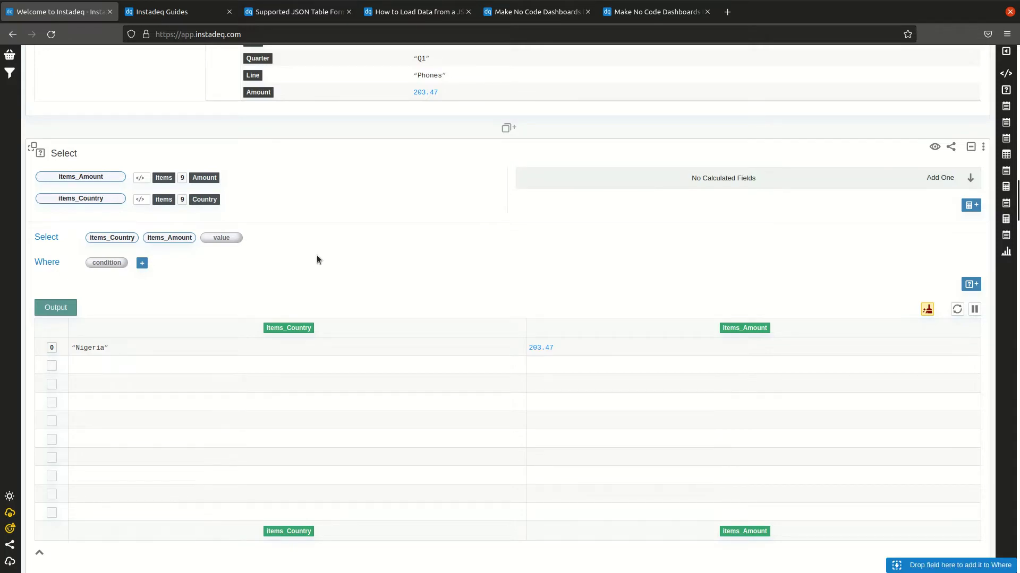
- Replace item index 9 with the 0:∞ range in the Select card's Amount and Country inputs
left_click(180, 178)
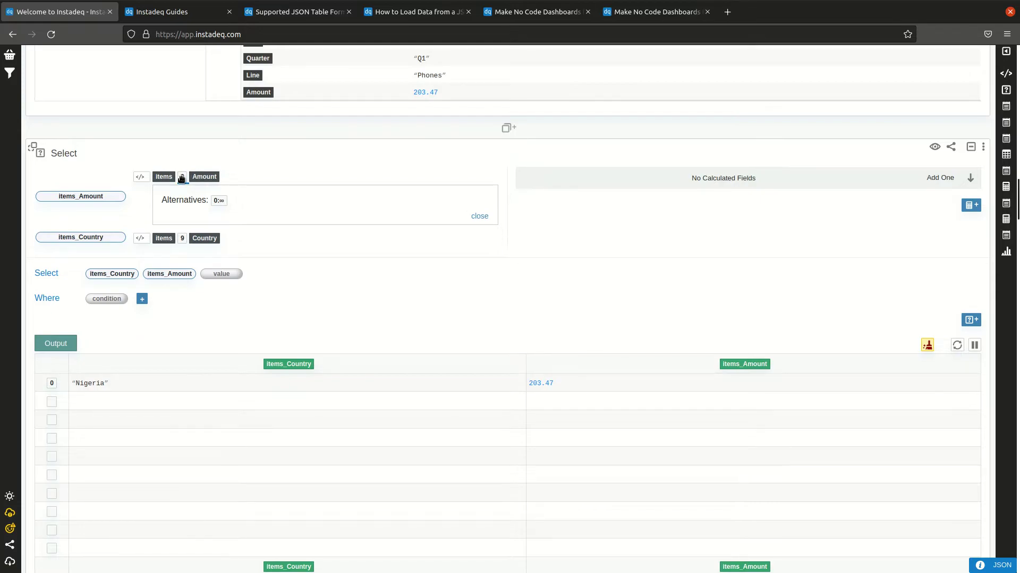
left_click(218, 202)
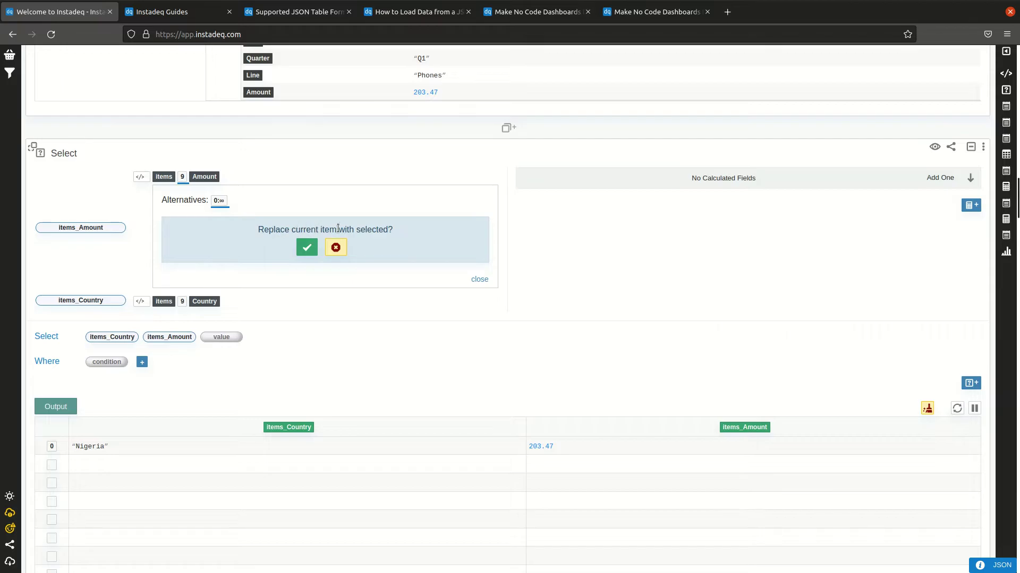
left_click(307, 248)
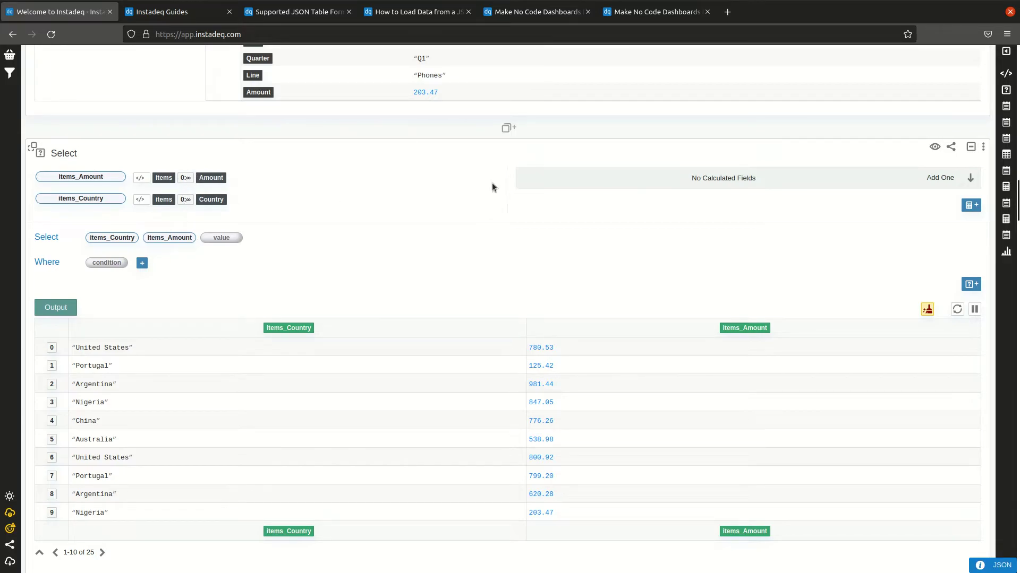
- Rename the Select card's items_Amount input as Amount
scroll(473, 209, "down", 2)
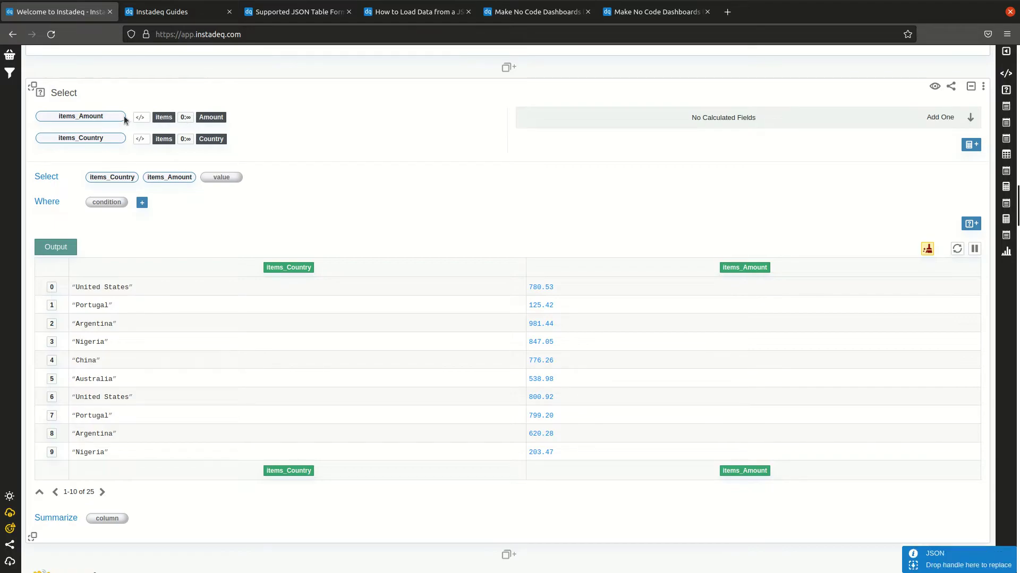
scroll(126, 128, "up", 3)
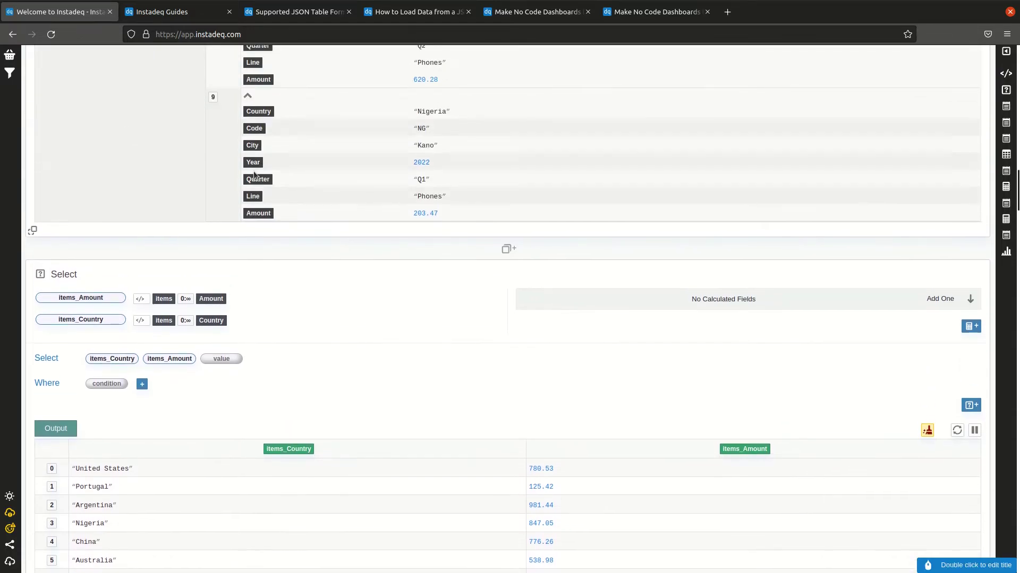
scroll(245, 214, "up", 1)
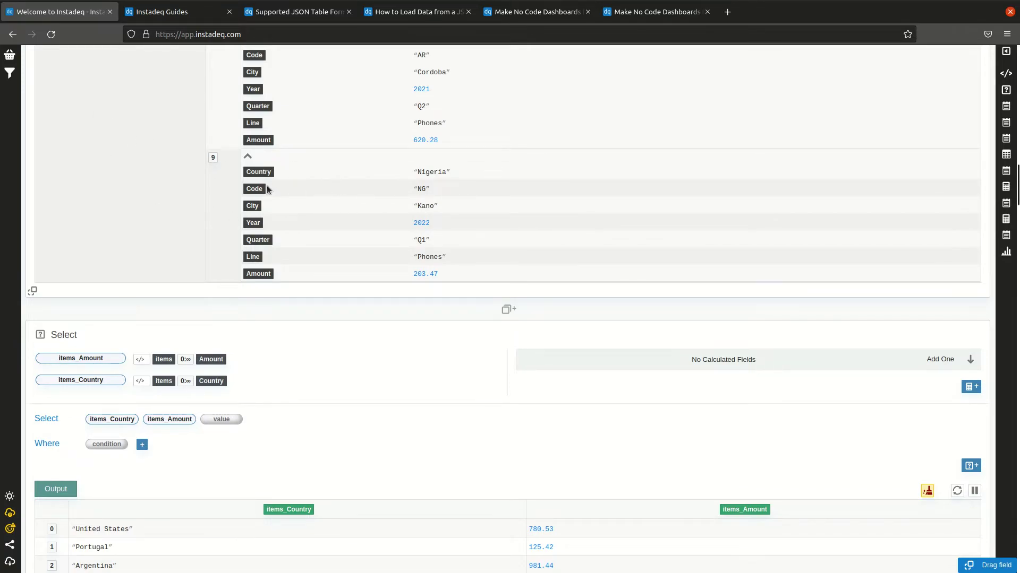
scroll(99, 357, "down", 2)
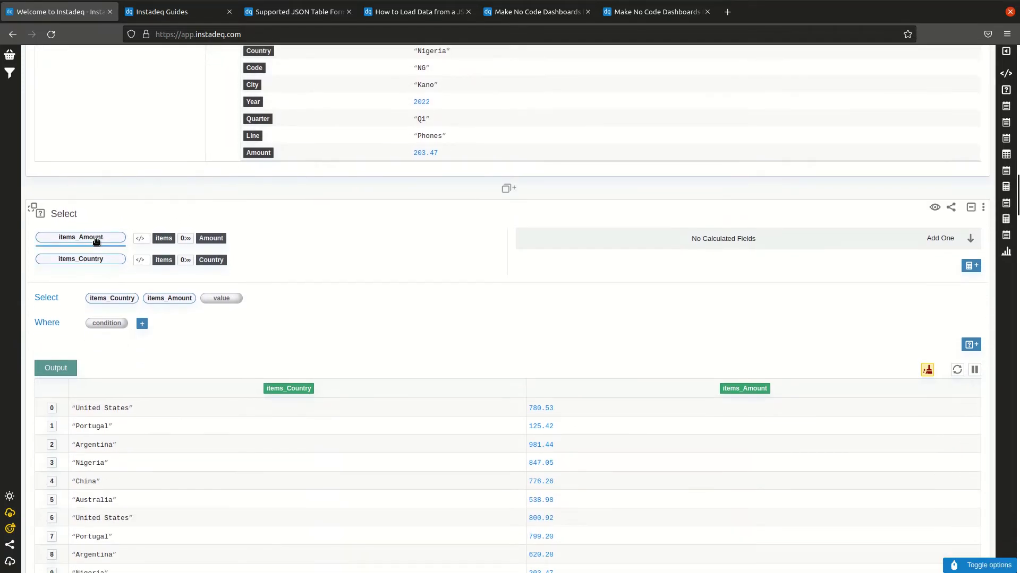
left_click(96, 241)
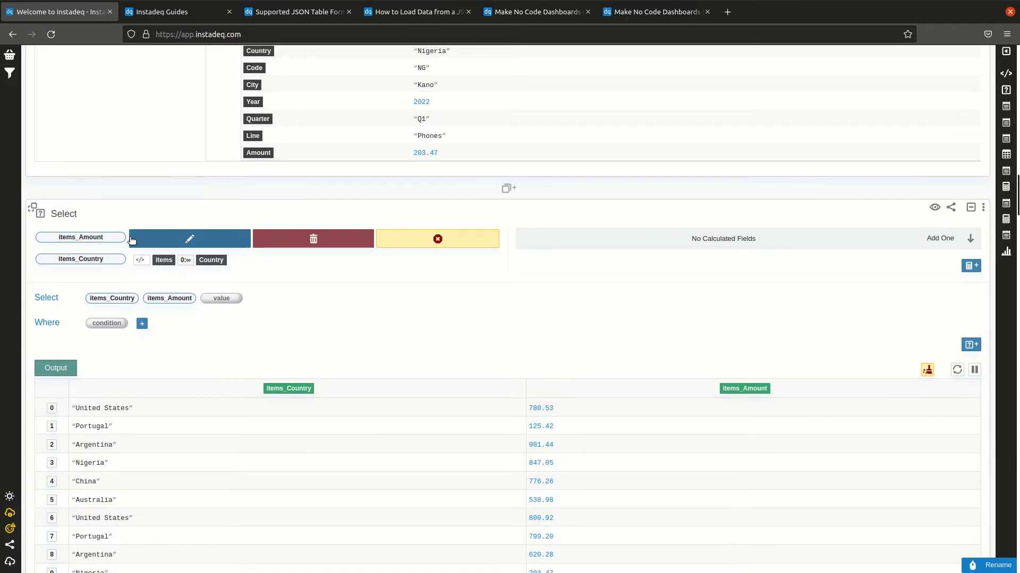
left_click(159, 241)
left_click_drag(162, 240, 134, 240)
key("BackSpace")
key("Return")
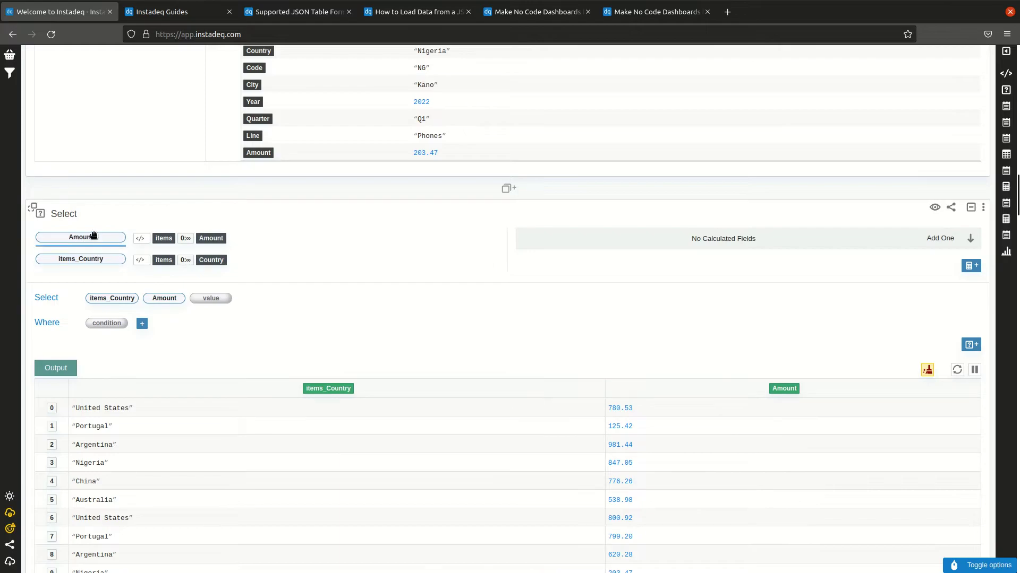
- Rename the Select card's items_Country input as Country
left_click(91, 259)
left_click(194, 261)
left_click_drag(161, 261, 136, 261)
key("BackSpace")
key("Return")
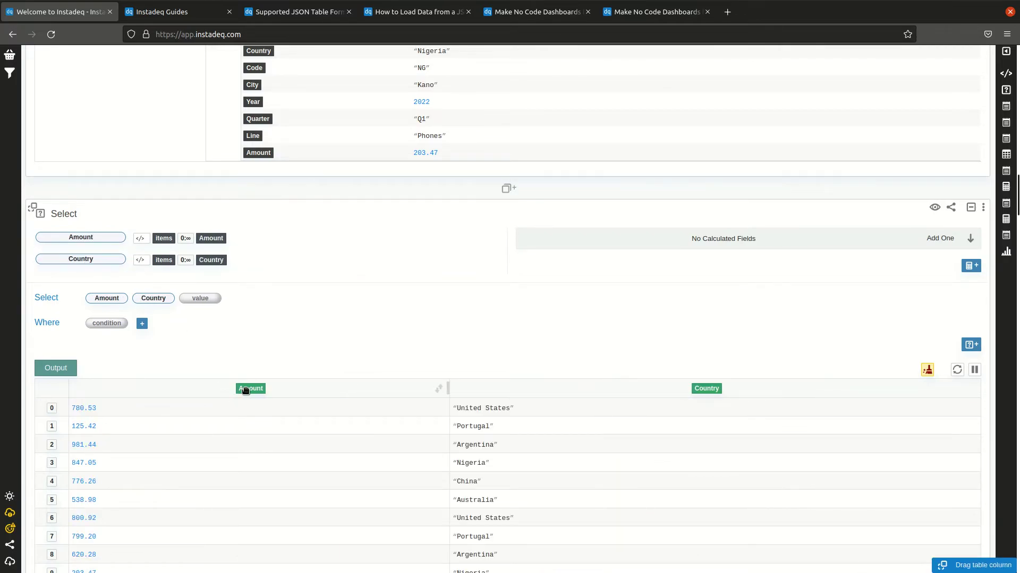
- Move Country ahead of Amount in the Select card's output, and restore Amount as the first selected value
scroll(712, 300, "down", 3)
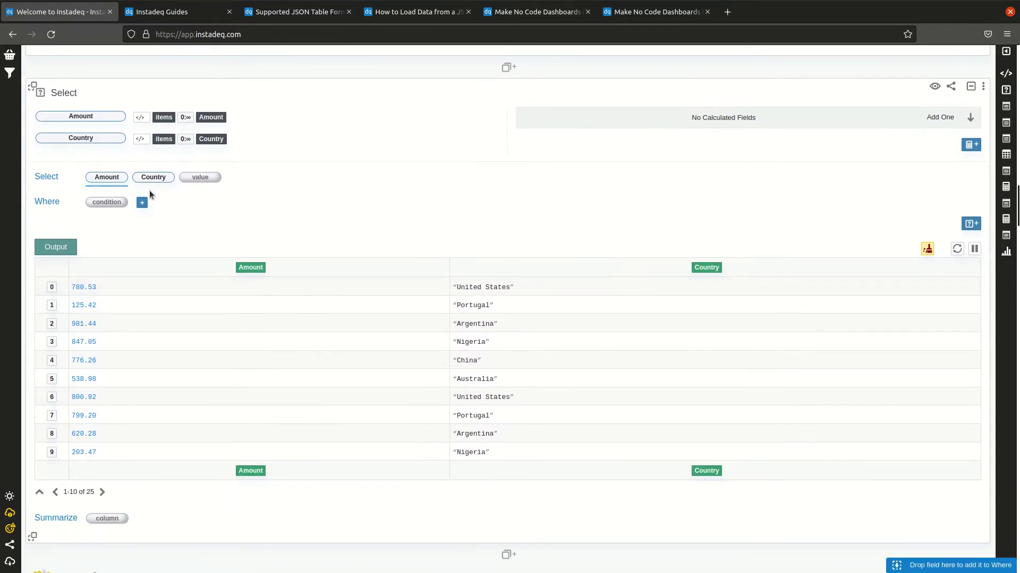
scroll(655, 196, "down", 3)
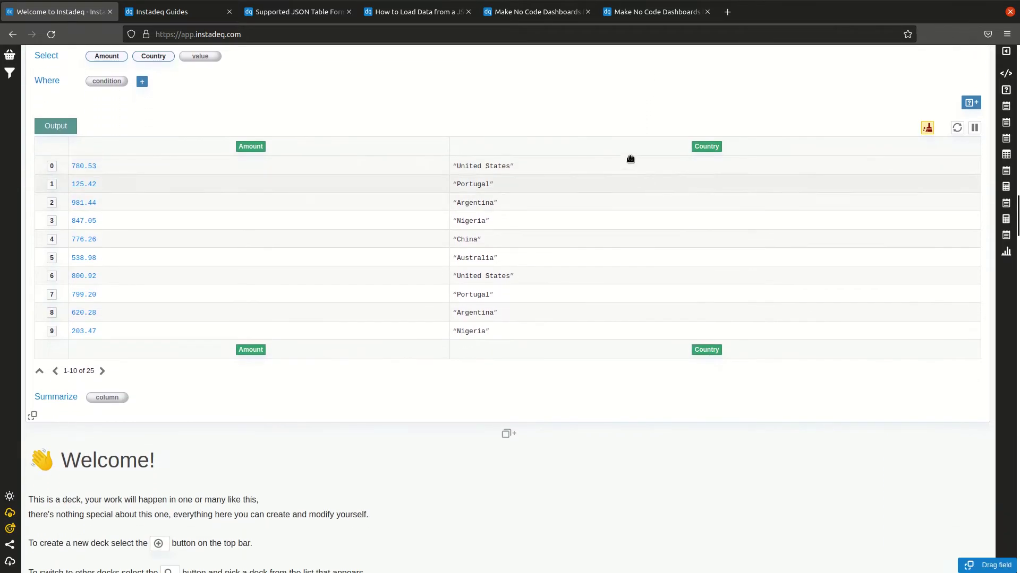
scroll(531, 186, "up", 3)
left_click_drag(706, 267, 228, 267)
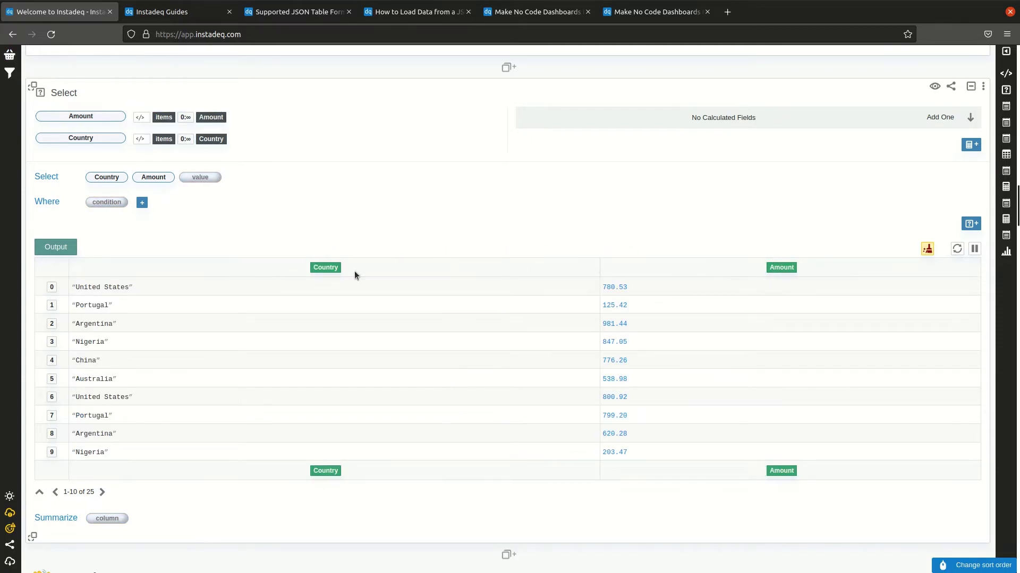
left_click_drag(162, 179, 96, 180)
- Add a Group By card below the Select card that sums Amount grouped by Country
scroll(386, 179, "down", 2)
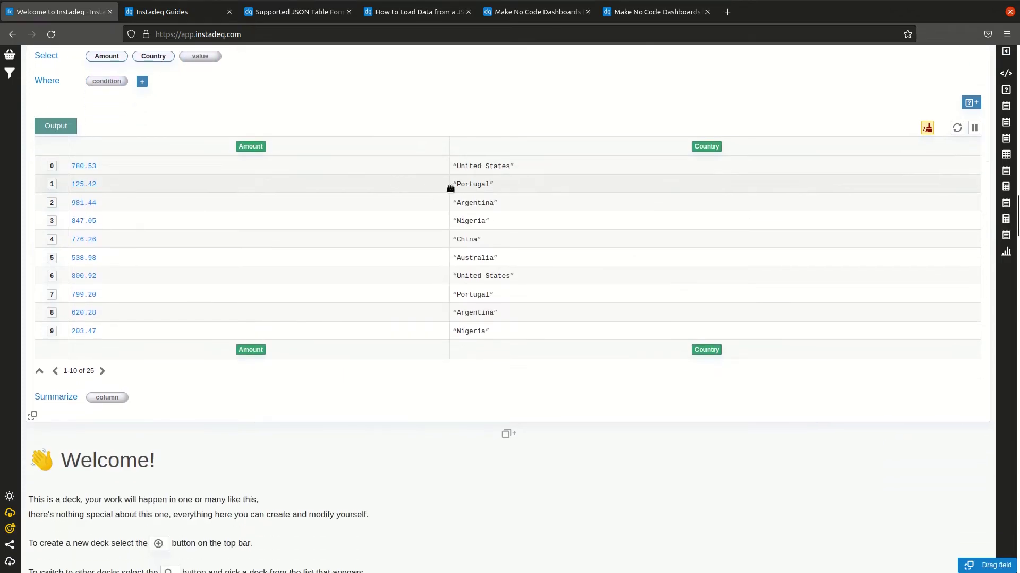
left_click(507, 434)
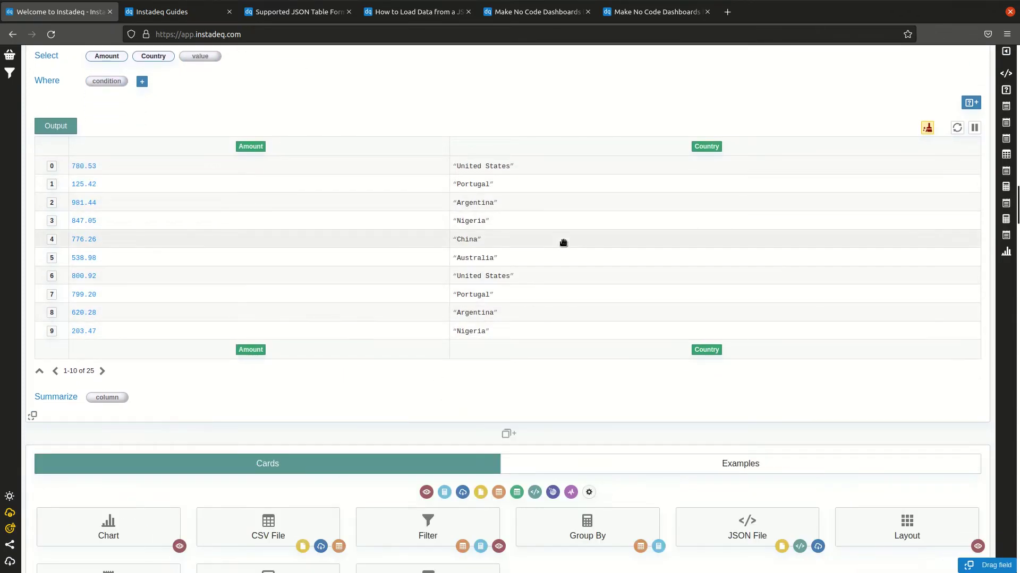
scroll(398, 170, "down", 2)
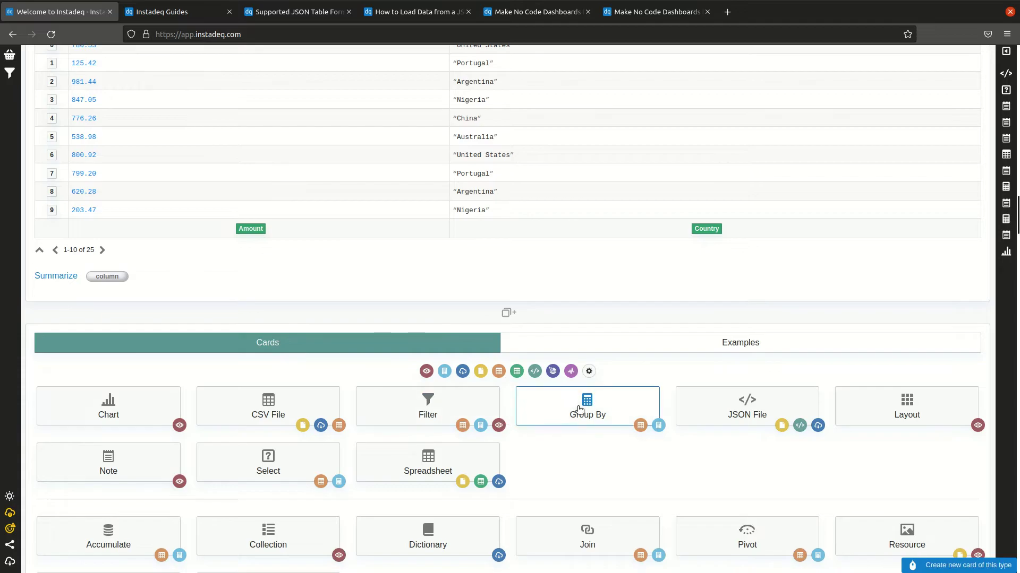
left_click(559, 402)
left_click_drag(257, 229, 107, 422)
left_click_drag(695, 228, 318, 428)
- Compare the Select card's item ranges and output rows with the nested JSON items and the Supported JSON Table Formats guide
scroll(391, 187, "up", 10)
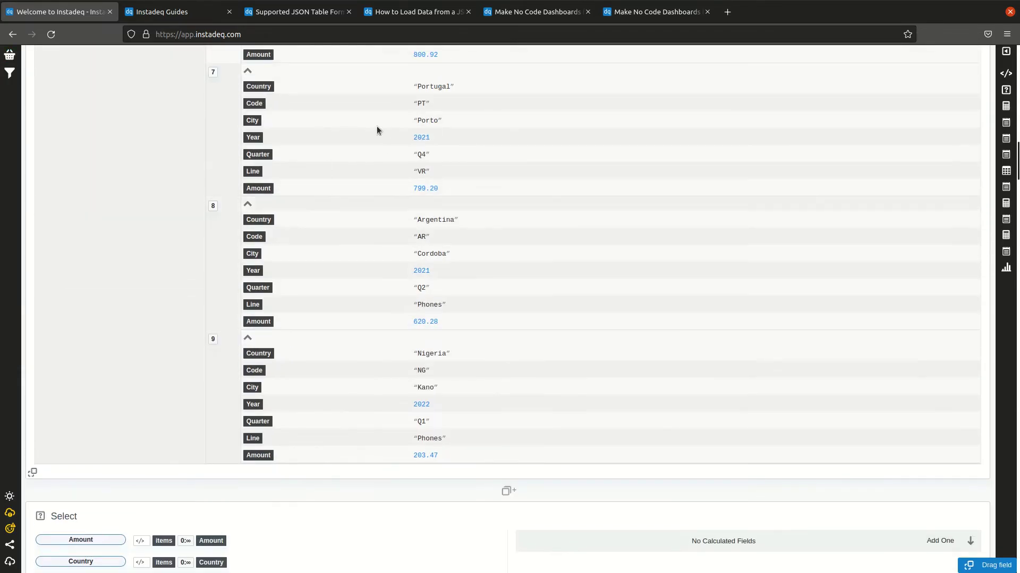
scroll(324, 216, "down", 6)
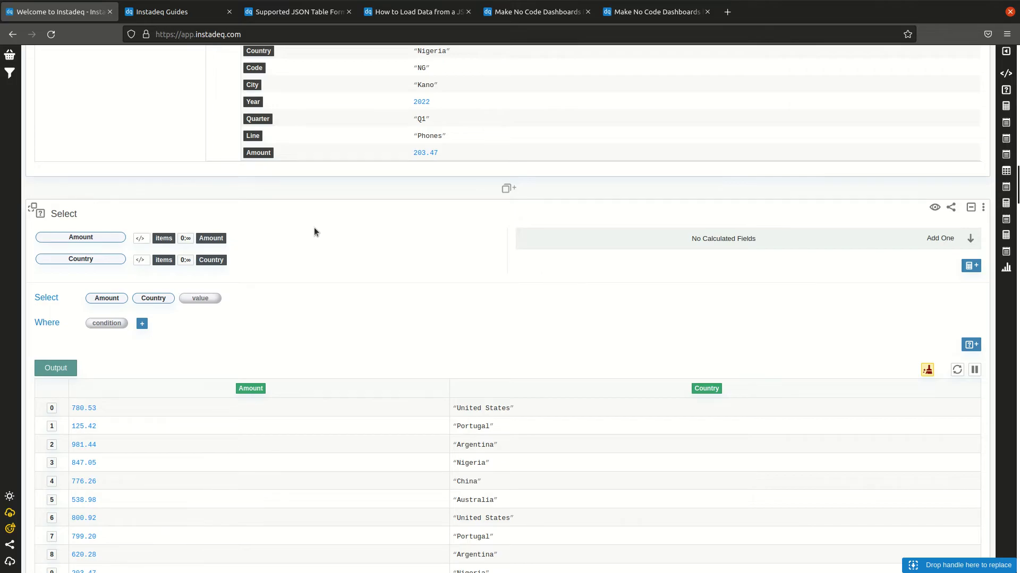
scroll(360, 241, "down", 1)
scroll(467, 206, "down", 7)
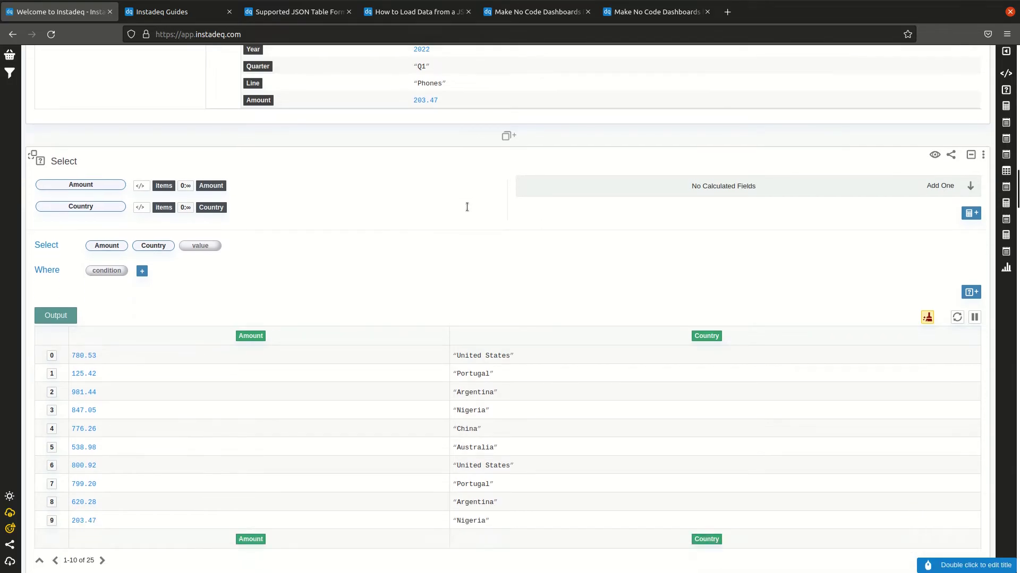
scroll(396, 223, "up", 10)
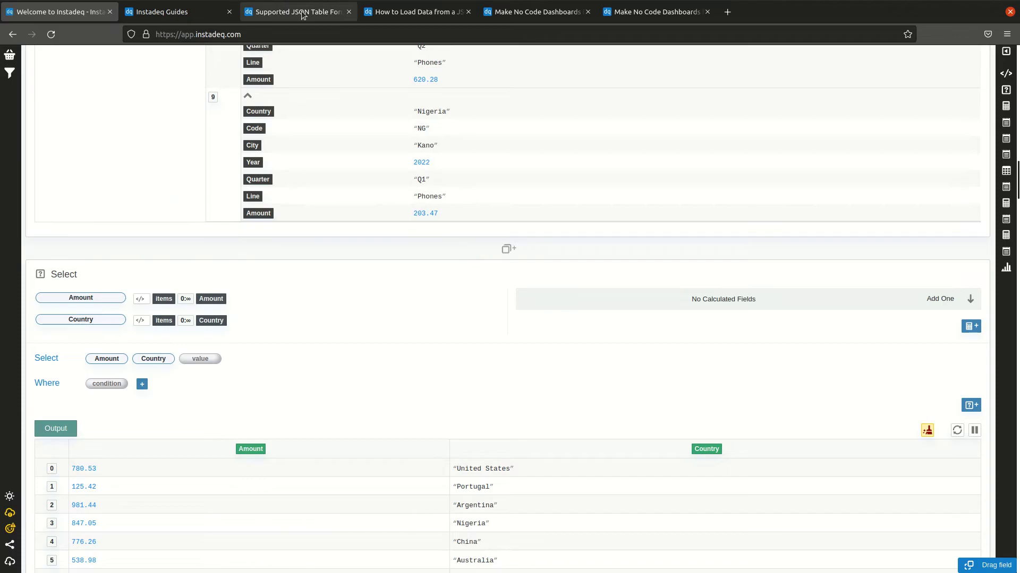
left_click(301, 12)
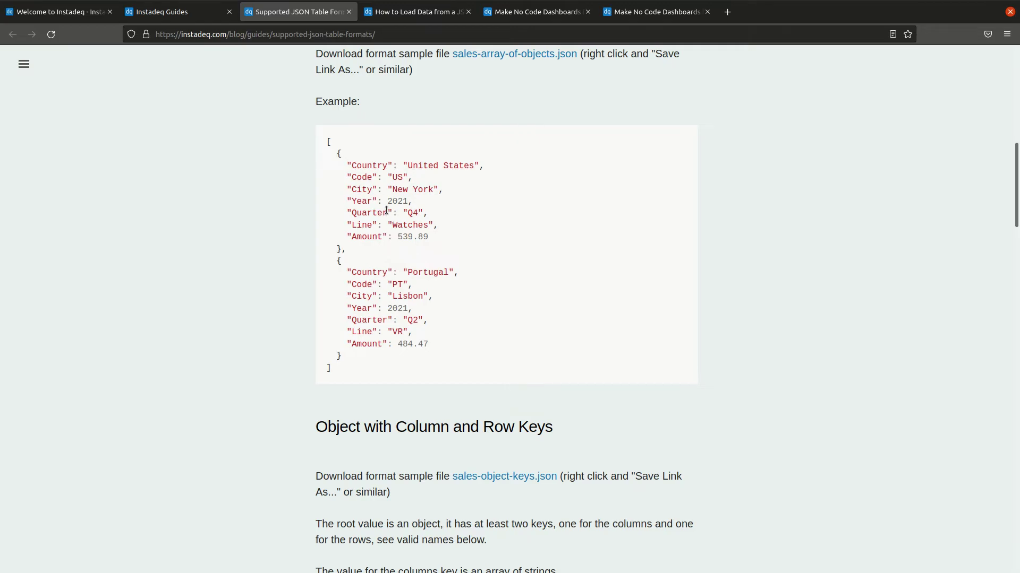
left_click(39, 7)
scroll(289, 180, "up", 7)
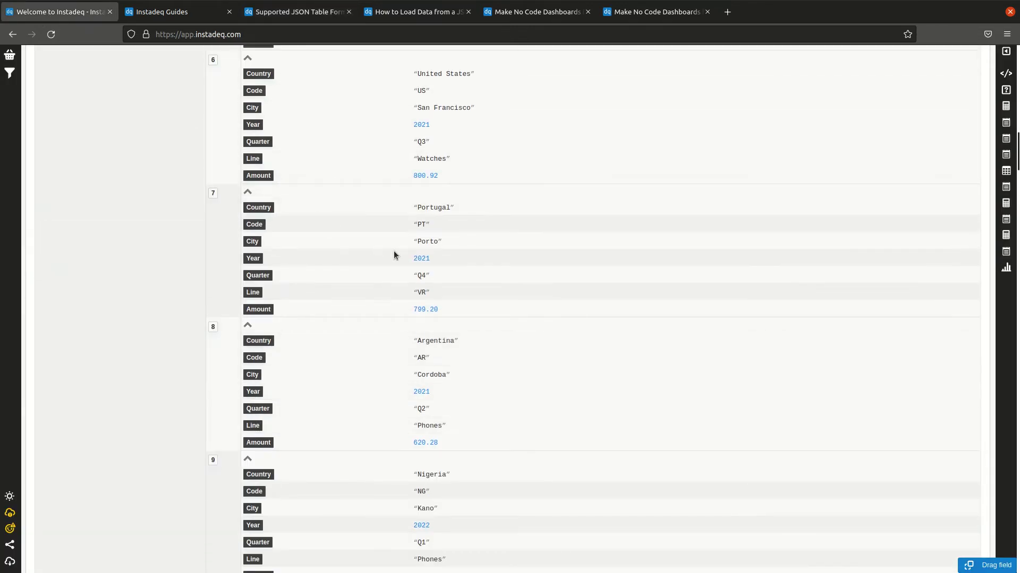
scroll(394, 255, "down", 8)
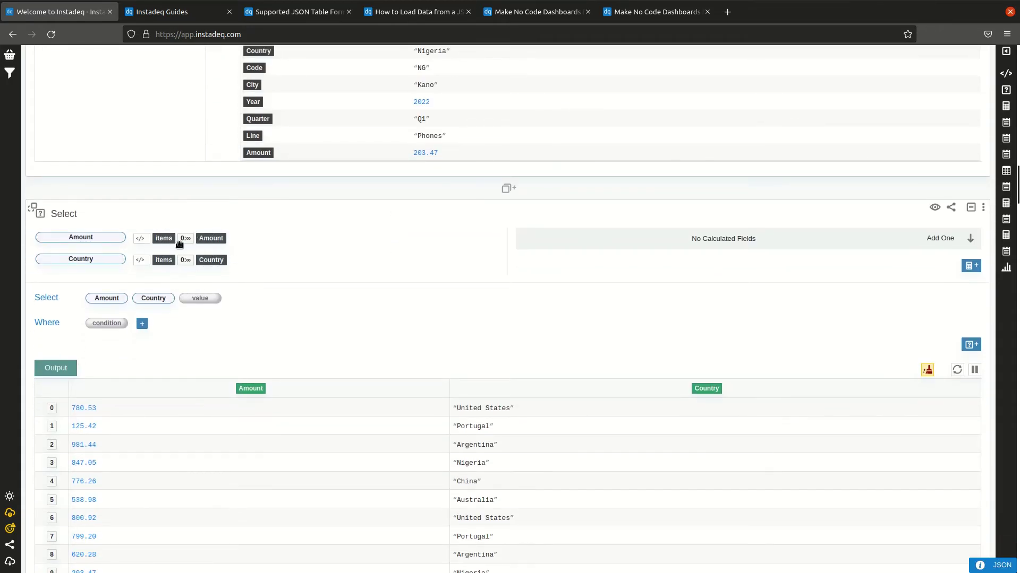
scroll(339, 267, "down", 3)
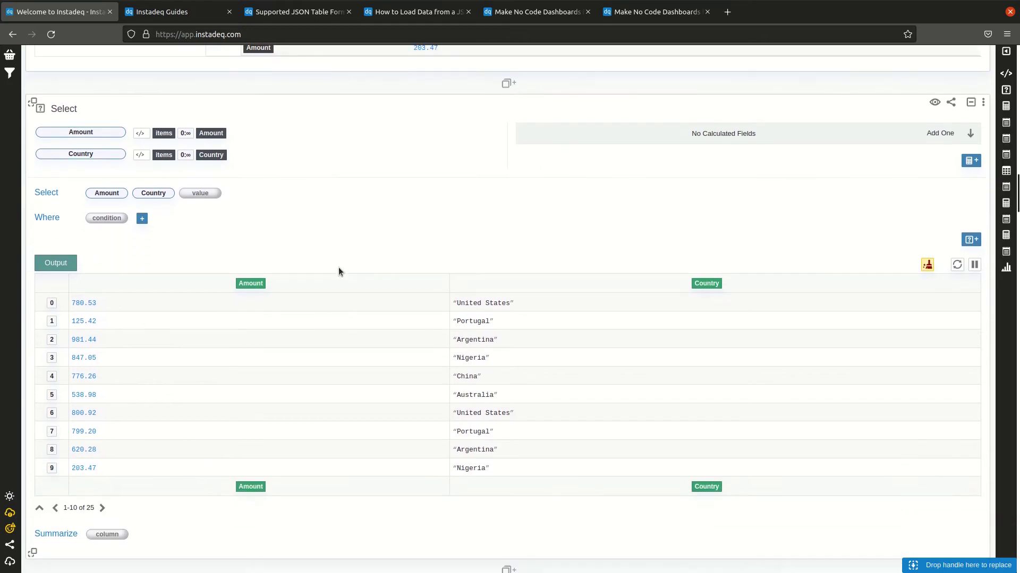
scroll(235, 222, "up", 2)
scroll(235, 222, "up", 1)
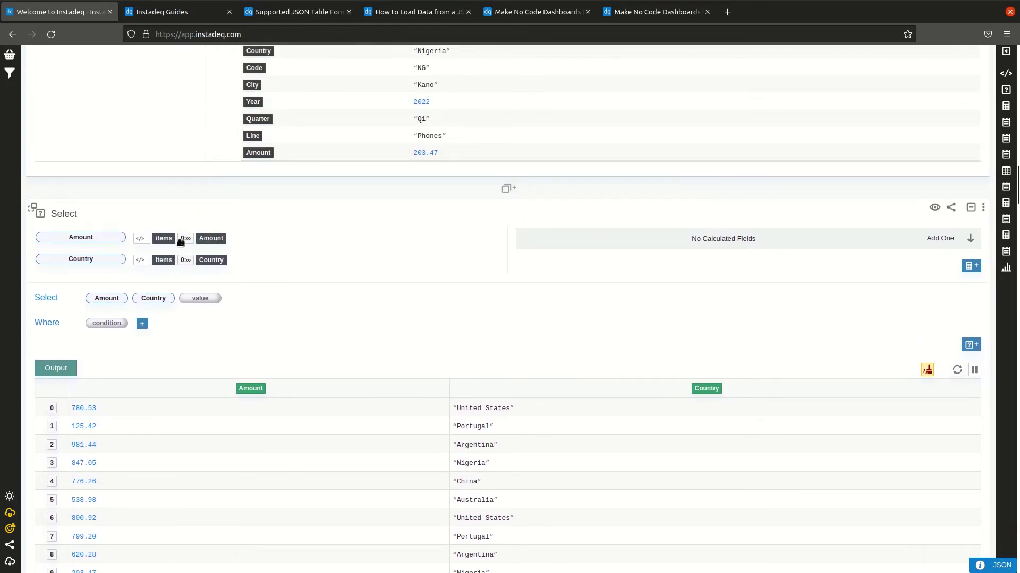
scroll(447, 269, "down", 2)
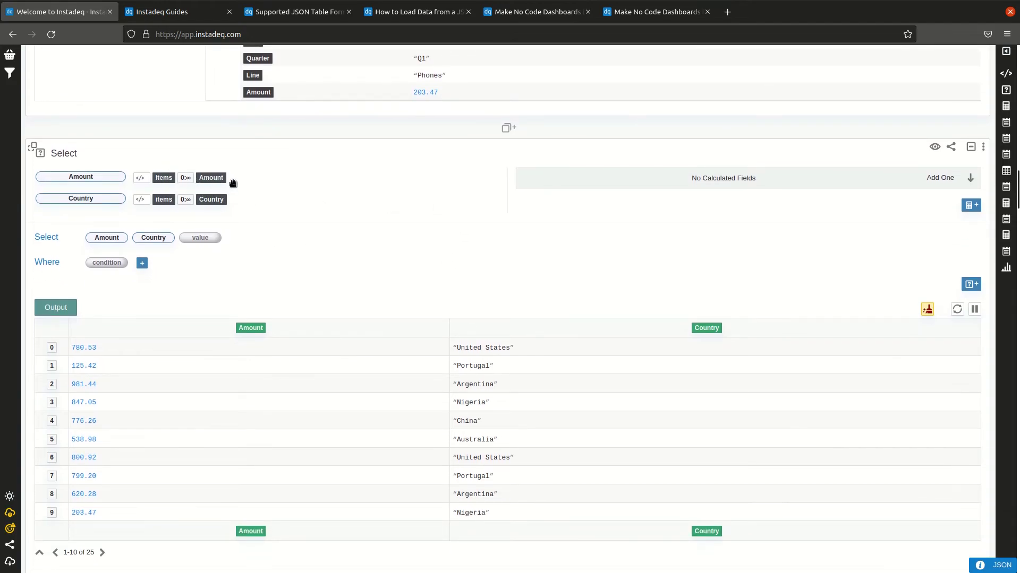
scroll(330, 205, "down", 4)
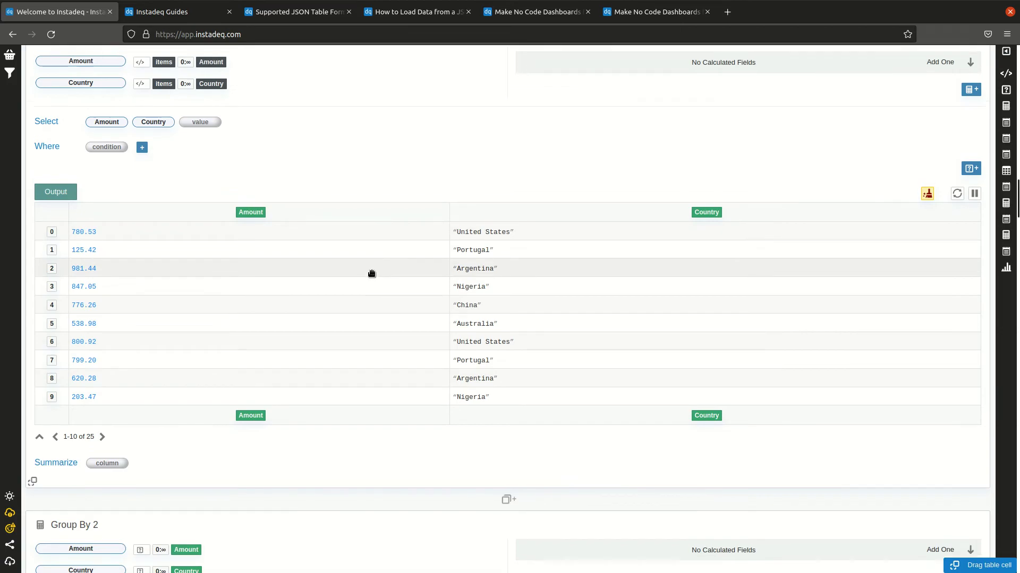
scroll(371, 273, "up", 2)
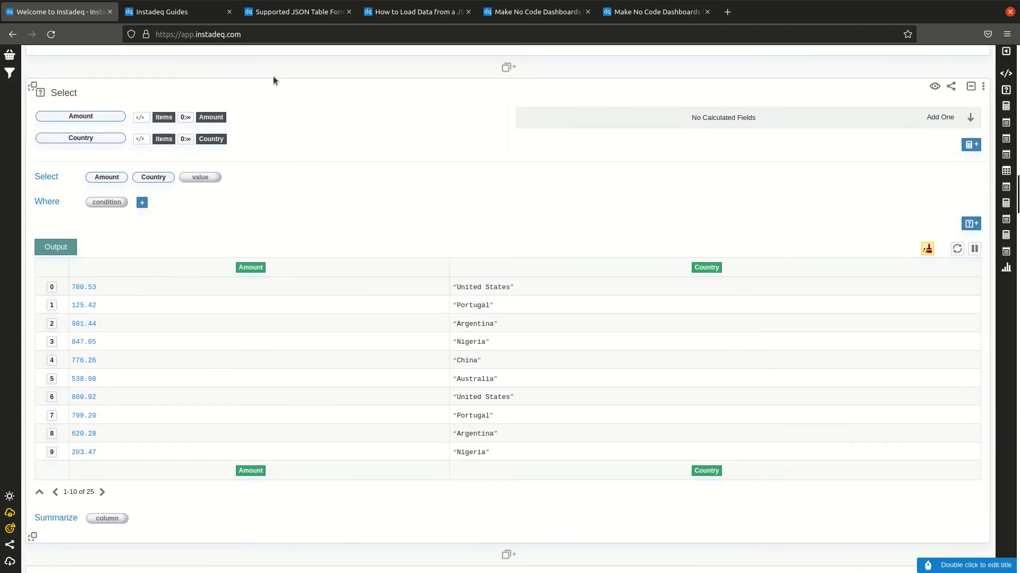
left_click(285, 13)
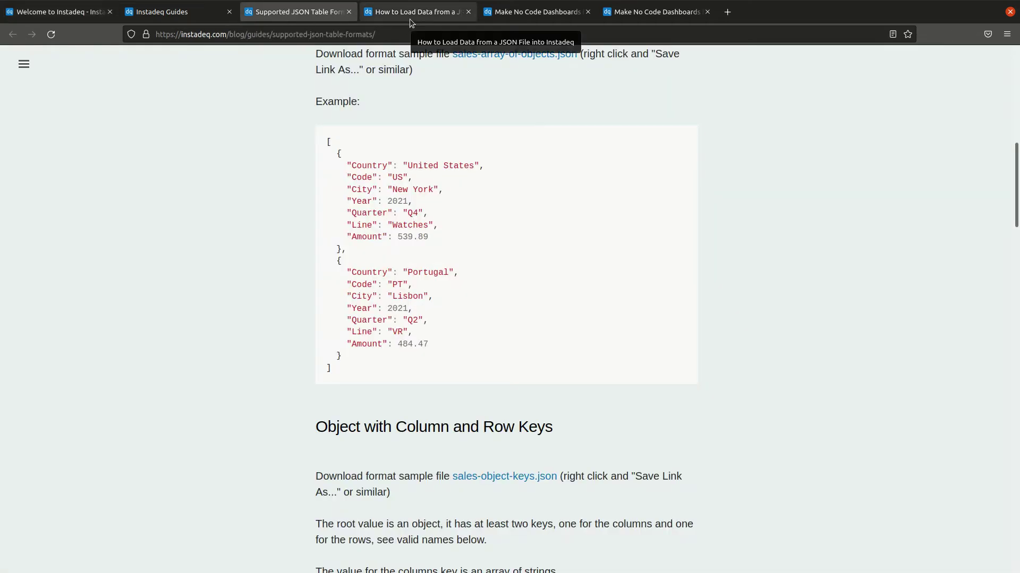
left_click(58, 12)
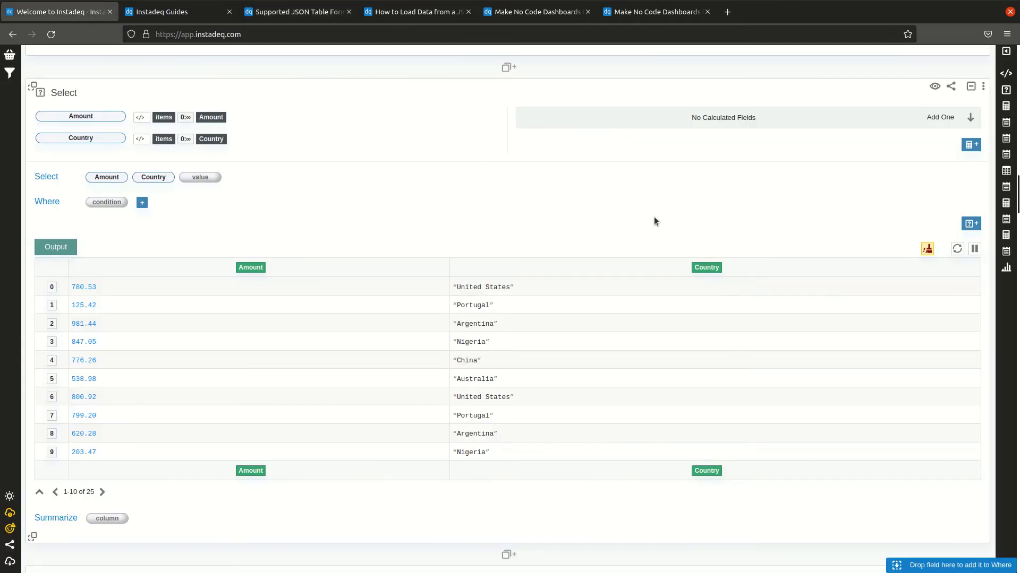
- Create a bar chart of AmountSum by Country from the Group By 2 card's suggested charts
scroll(367, 265, "down", 5)
scroll(690, 189, "up", 2)
scroll(610, 193, "down", 4)
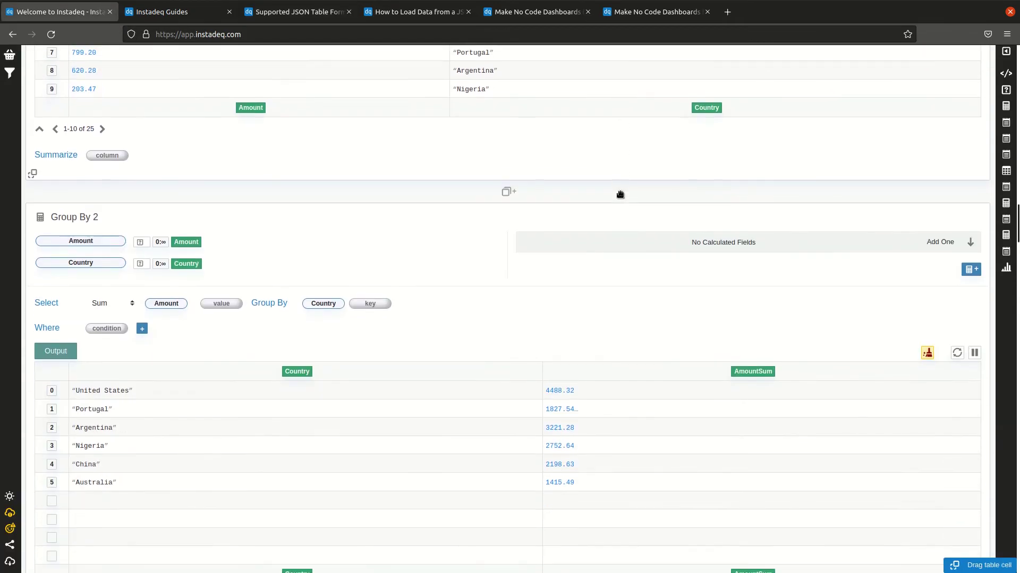
scroll(819, 249, "down", 3)
left_click(973, 439)
scroll(779, 324, "down", 3)
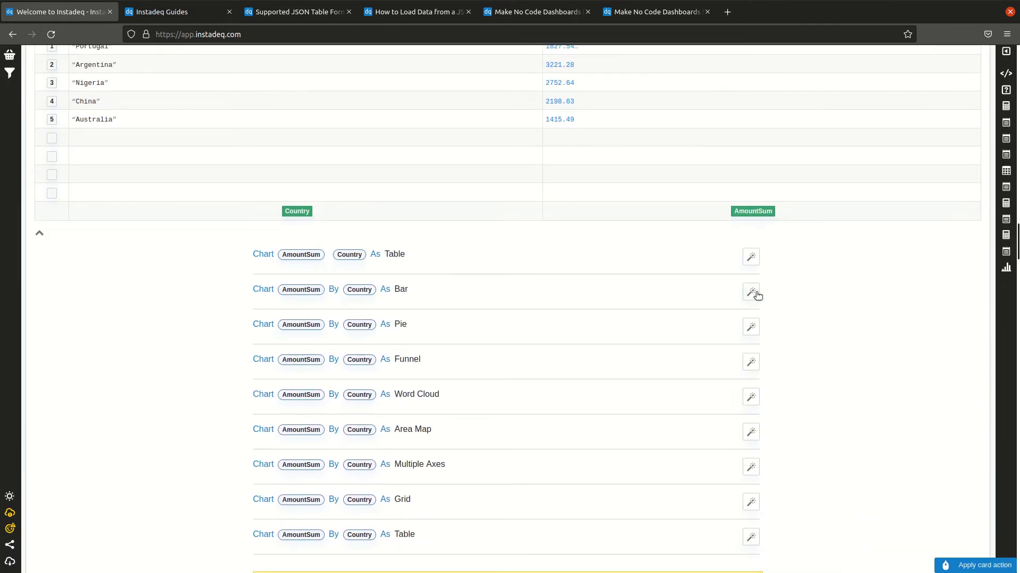
left_click(752, 293)
scroll(797, 271, "down", 5)
scroll(834, 249, "up", 3)
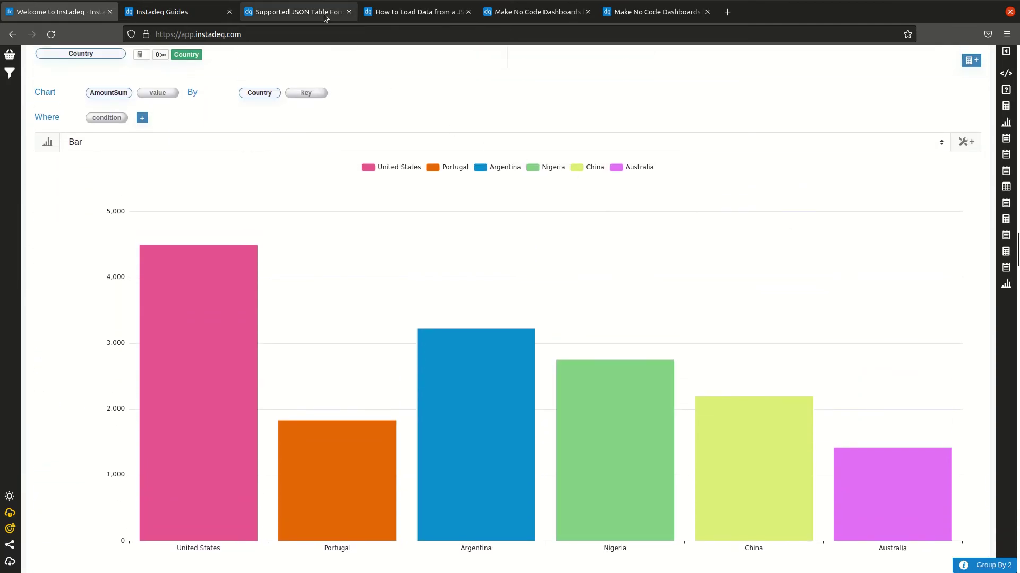
- Review the guide on loading data from a JSON file into Instadeq, down to its Settings overview section
left_click(403, 15)
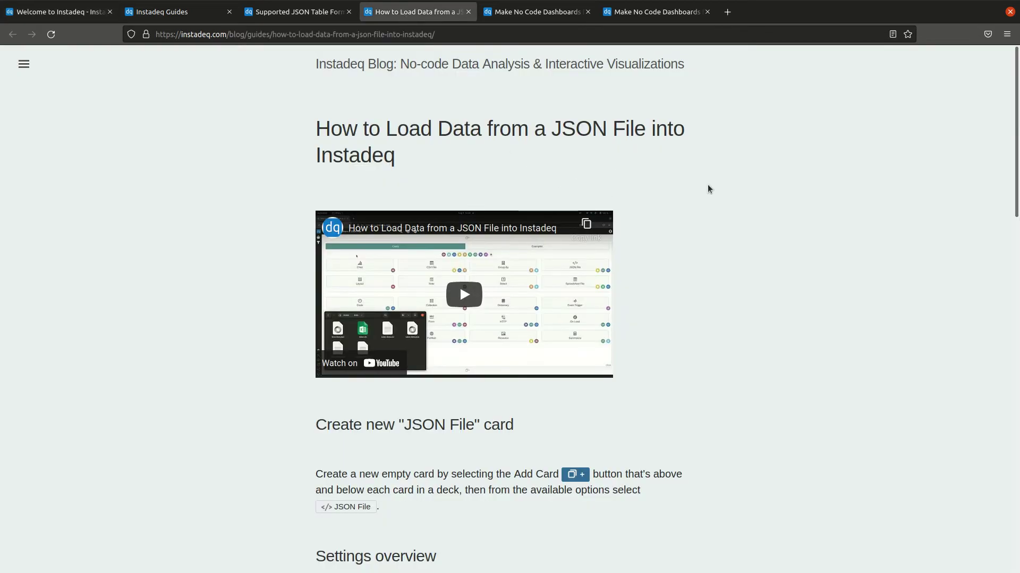
scroll(794, 167, "down", 5)
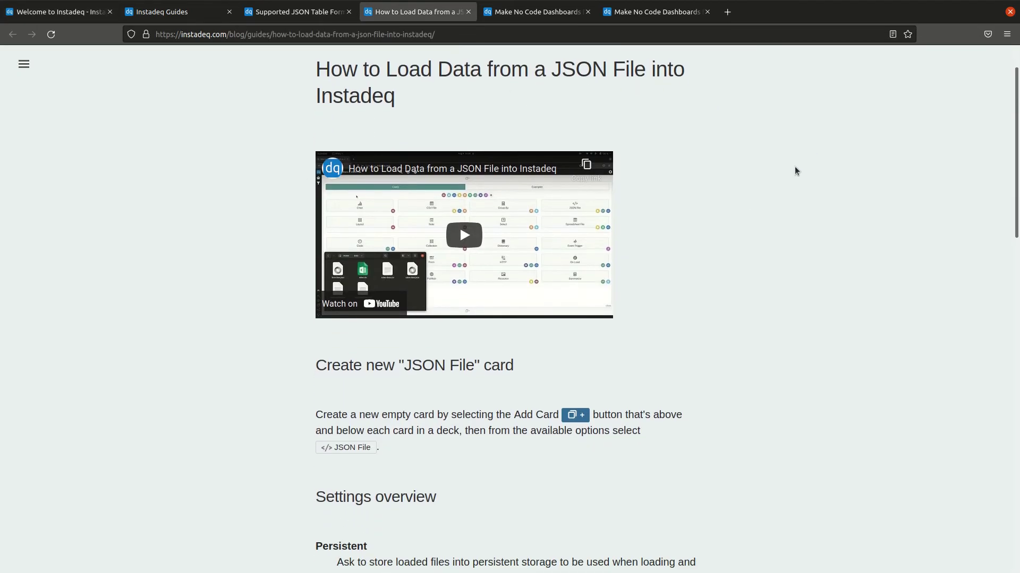
scroll(616, 435, "down", 4)
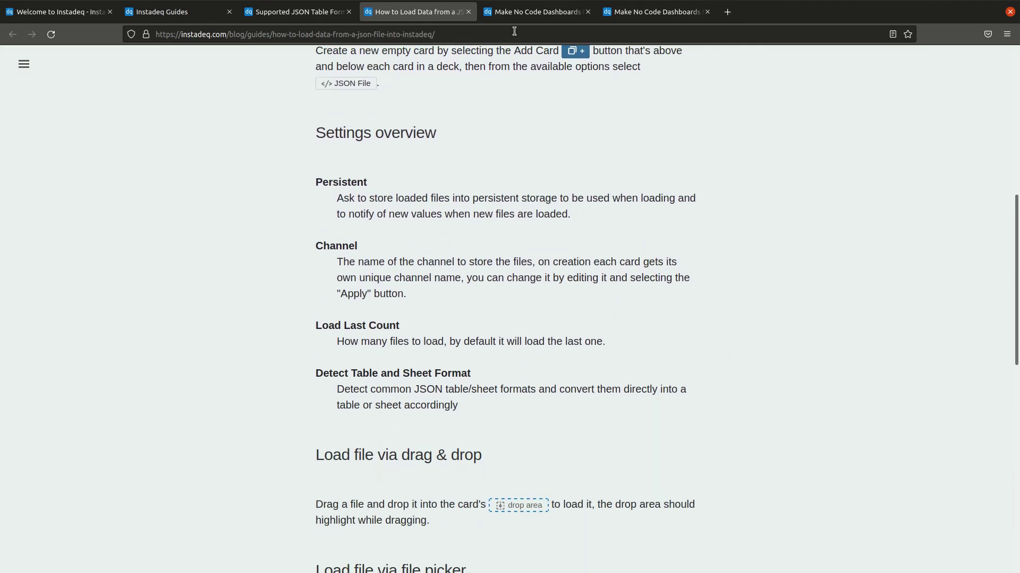
- Examine the no-code JSON dashboards guide, covering its demo JSON files, Redmine Issue Fetcher script, template and step-by-step sections
left_click(518, 16)
scroll(781, 195, "up", 15)
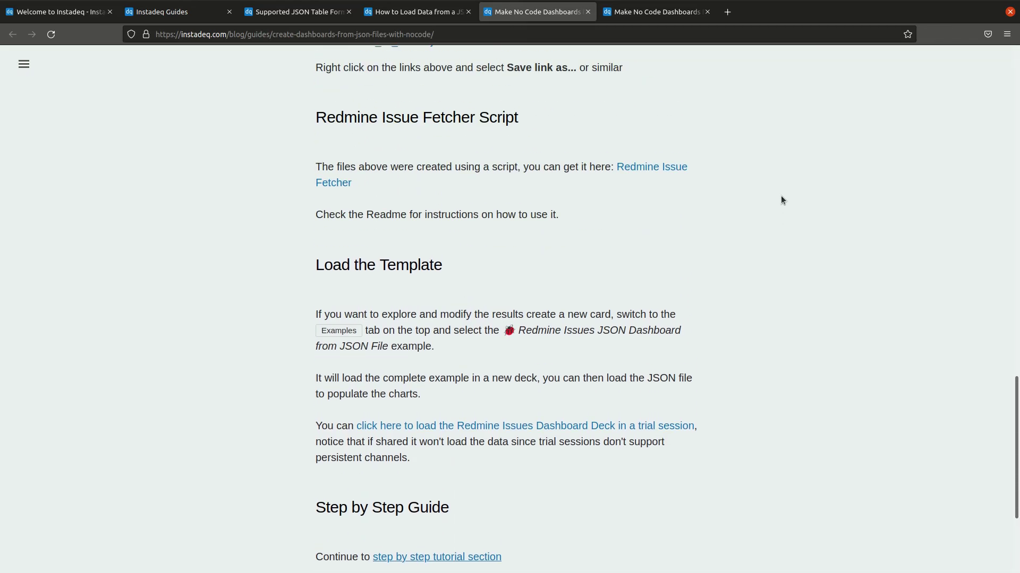
scroll(982, 313, "down", 4)
scroll(980, 319, "down", 5)
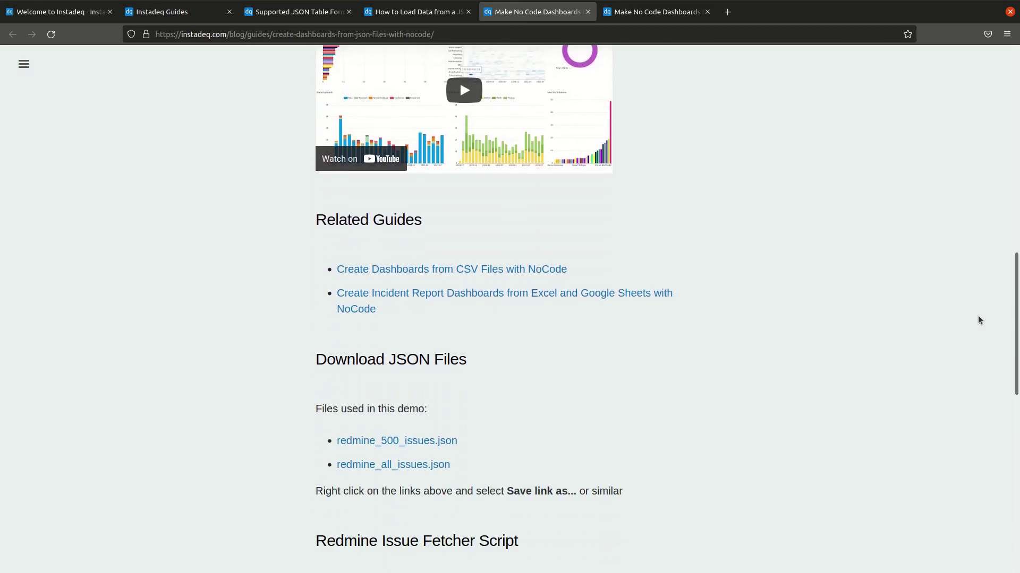
scroll(981, 319, "up", 3)
scroll(891, 314, "up", 1)
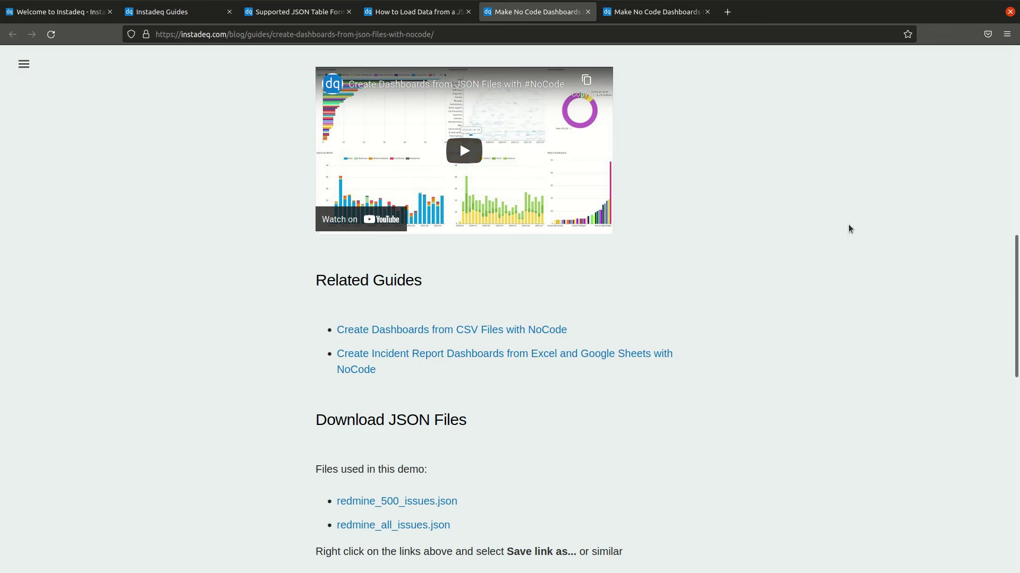
scroll(781, 319, "down", 6)
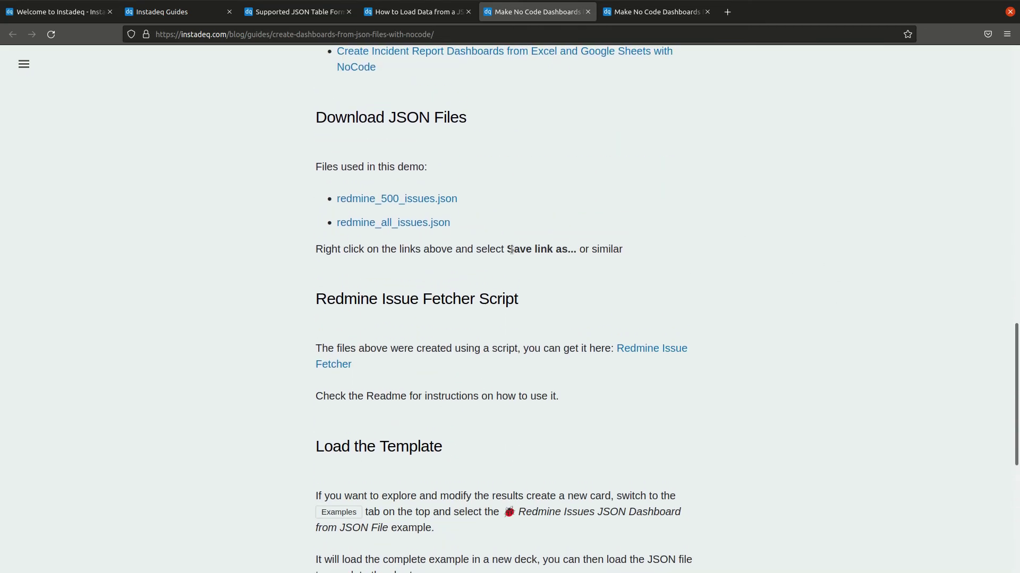
scroll(771, 405, "down", 1)
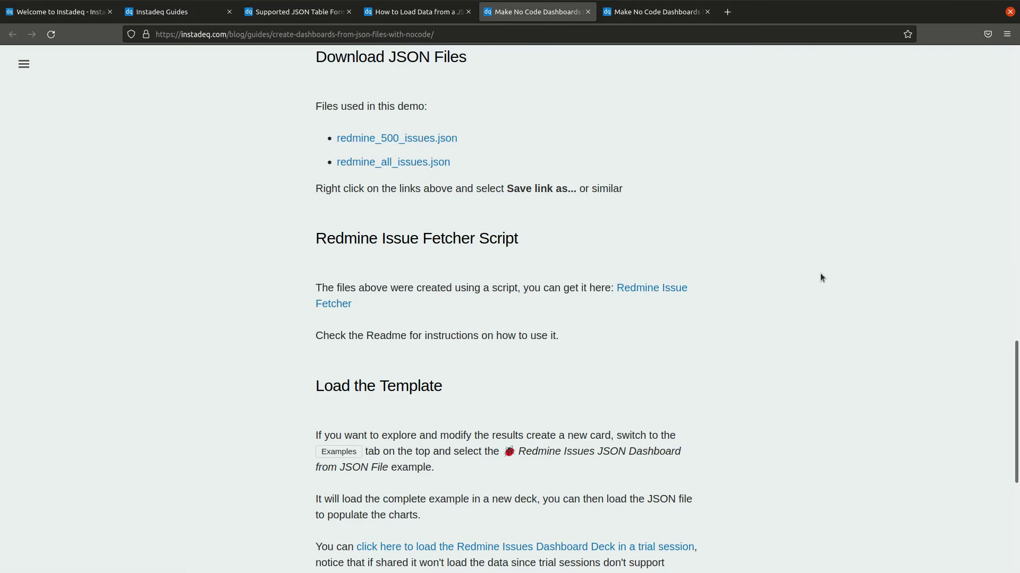
scroll(820, 273, "down", 1)
scroll(820, 274, "down", 4)
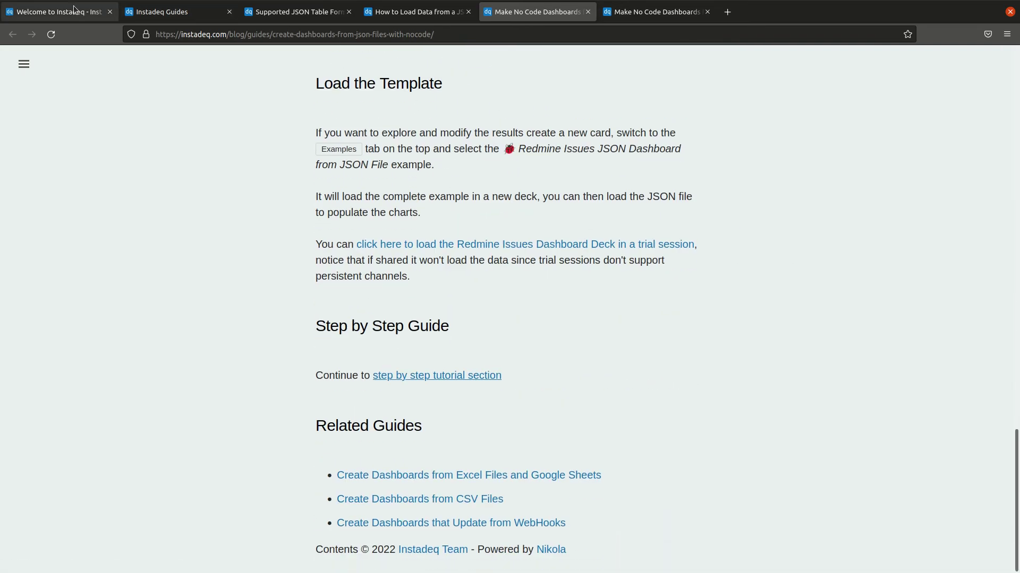
- Return to the Instadeq deck and show the available example templates in a new card chooser below the Group By 2 card
left_click(11, 16)
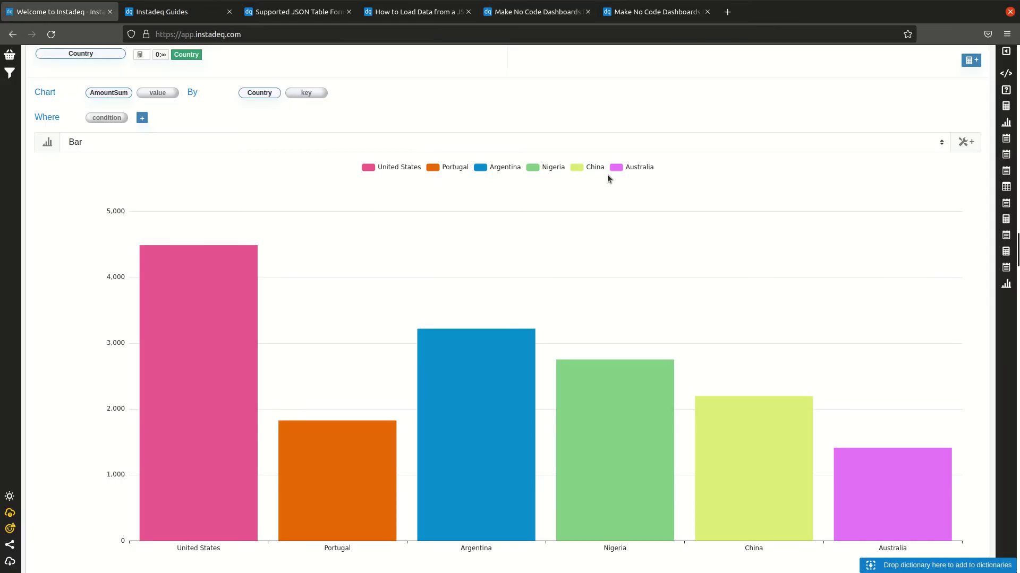
scroll(607, 175, "up", 6)
left_click(545, 350)
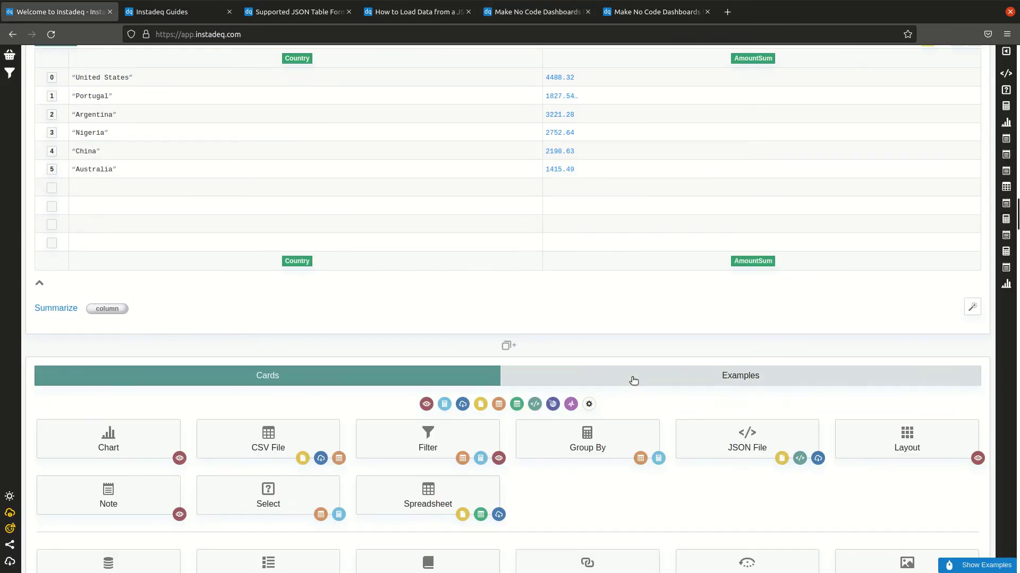
left_click(632, 380)
scroll(601, 378, "down", 2)
- Look at Part 1 of the Make No Code Dashboards from JSON Files guide and return to the Instadeq deck
left_click(533, 16)
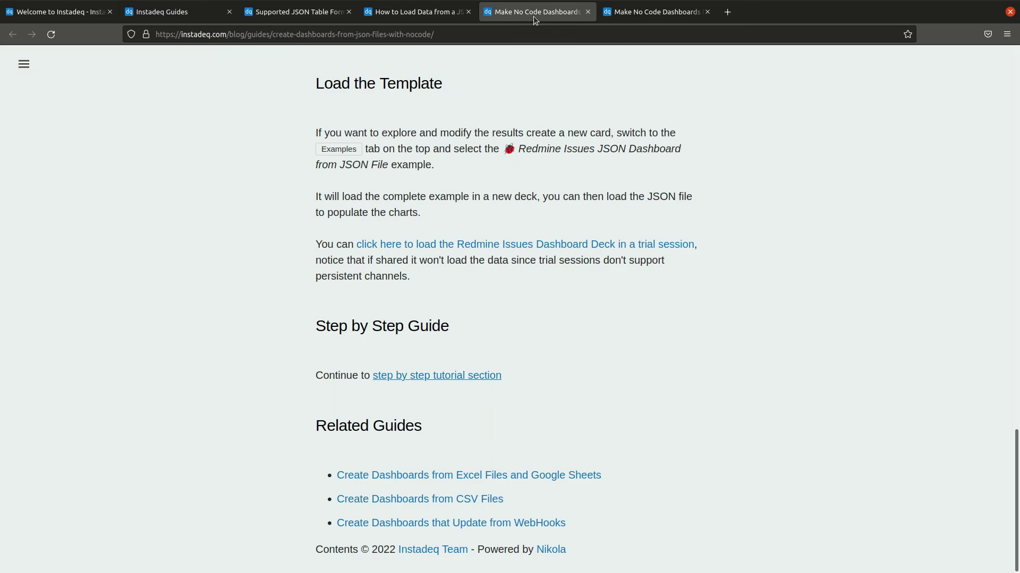
left_click(650, 16)
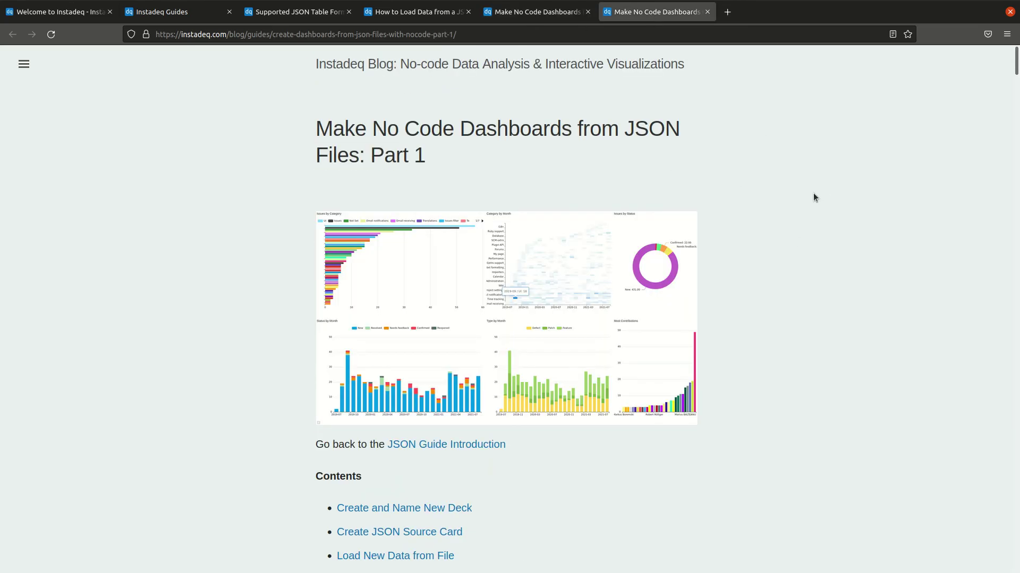
left_click(85, 12)
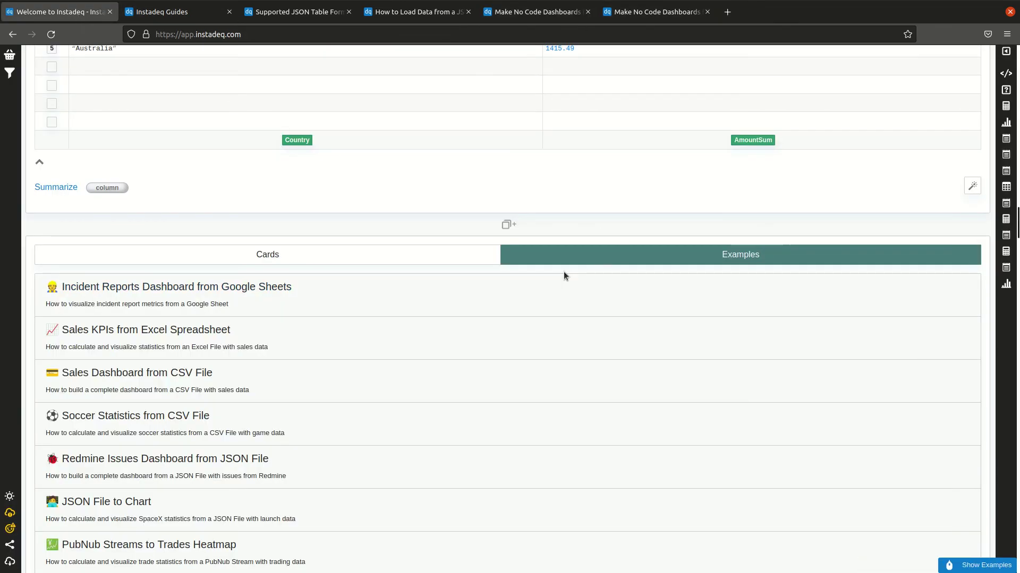
- Review the deck's cards from the AmountSum By Country chart back to the JSON card's settings and nested items
scroll(564, 275, "down", 3)
scroll(900, 431, "down", 7)
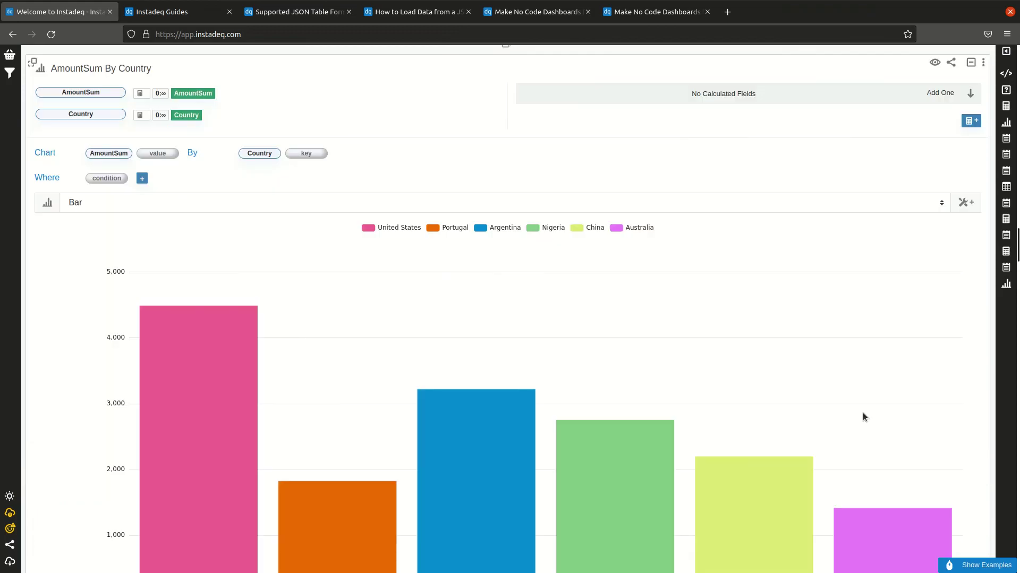
scroll(732, 227, "up", 15)
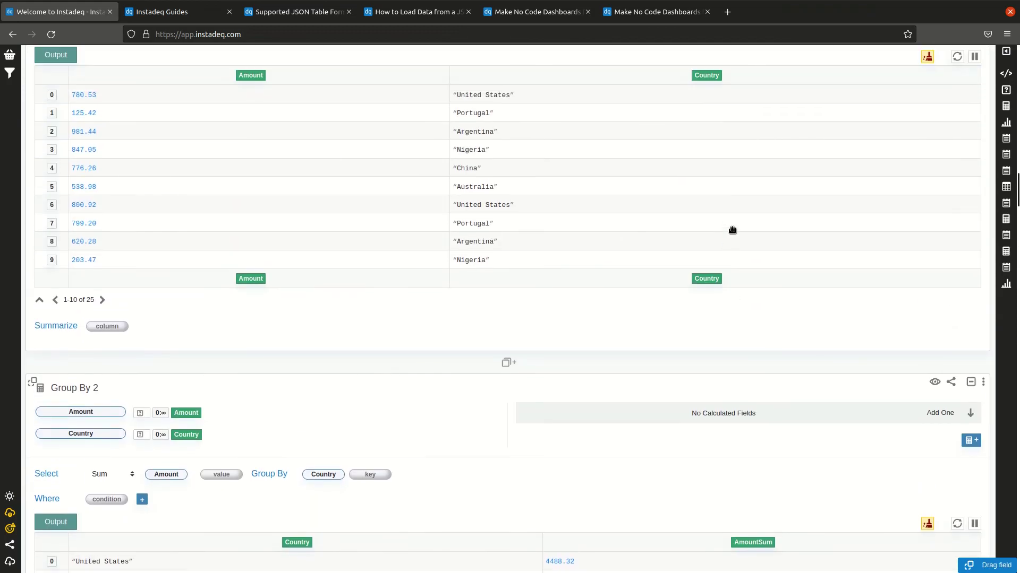
scroll(732, 230, "up", 12)
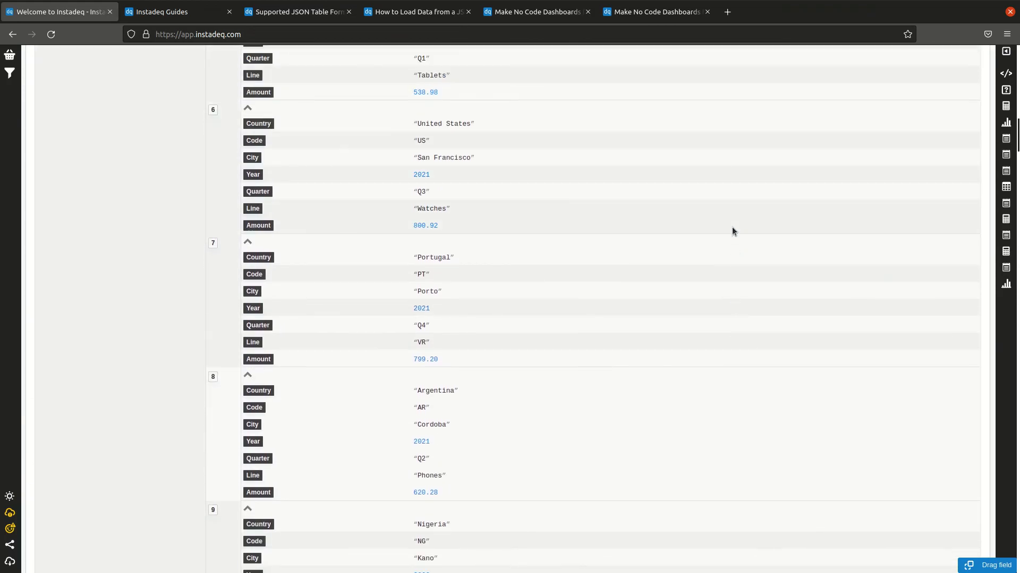
scroll(732, 227, "up", 10)
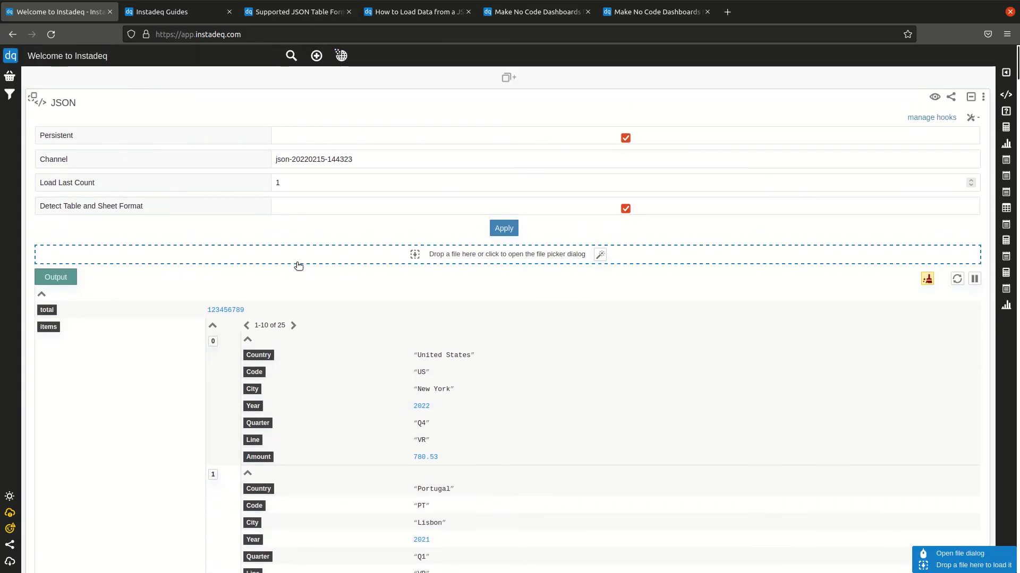
scroll(407, 405, "down", 4)
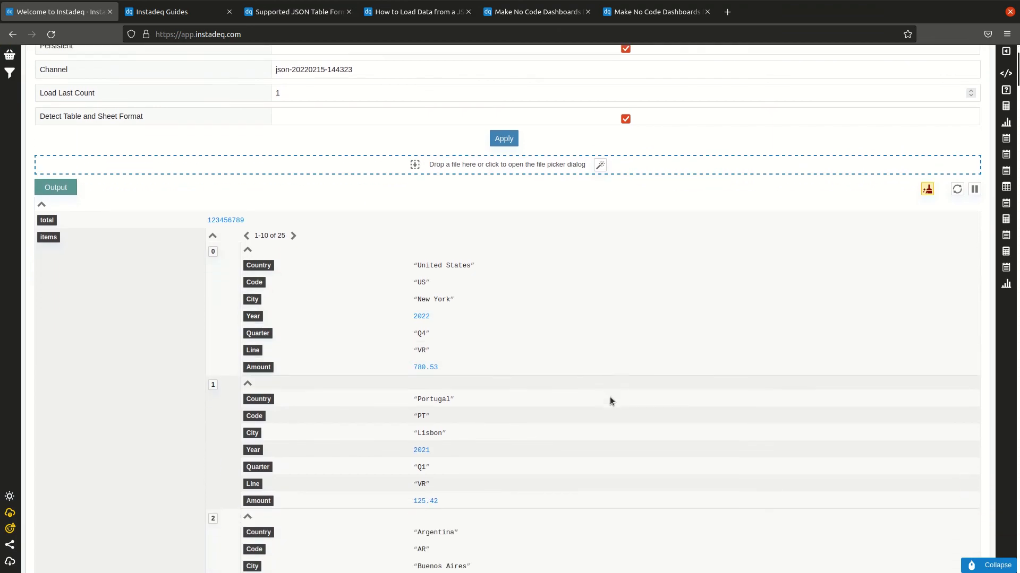